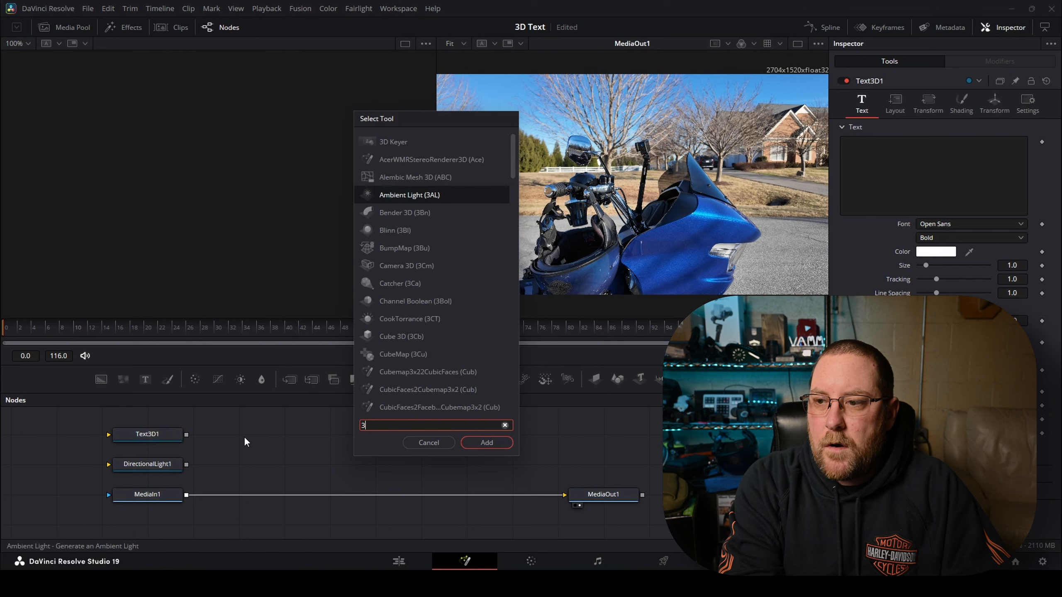
# - Add a Renderer 3D node and place it in line with Text3D1, leaving room between them
pyautogui.write('re')
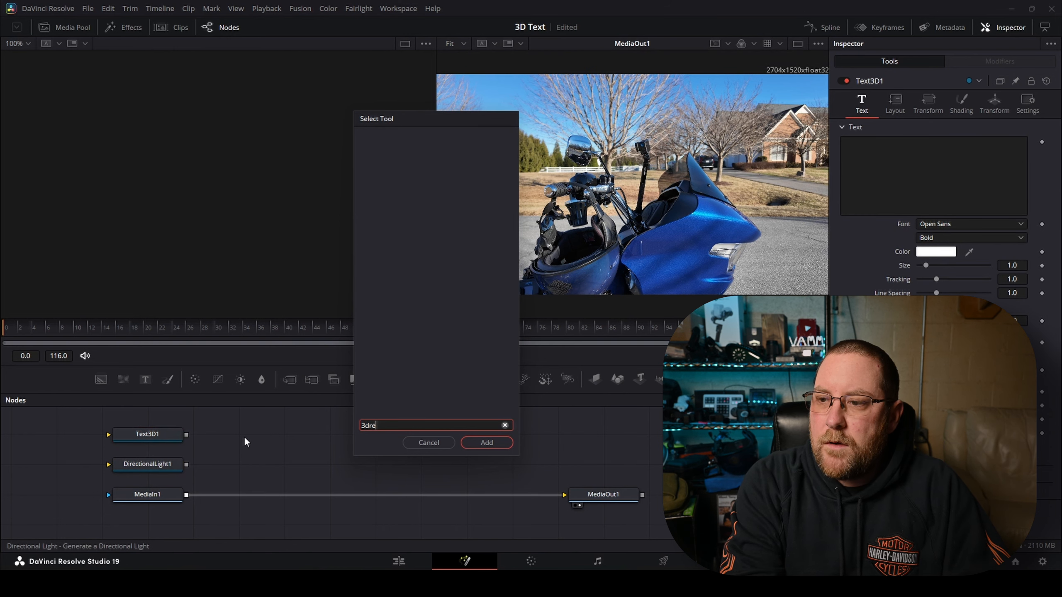
pyautogui.press('BackSpace')
pyautogui.press('BackSpace')
pyautogui.press('BackSpace')
pyautogui.press('BackSpace')
pyautogui.write('render')
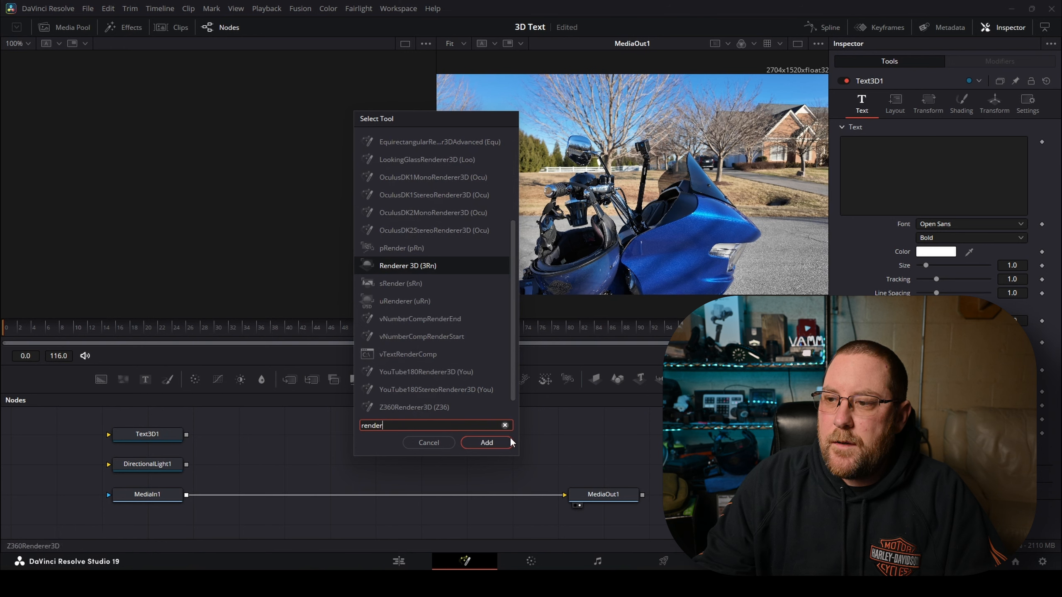
pyautogui.click(487, 442)
pyautogui.moveTo(238, 433); pyautogui.dragTo(330, 434)
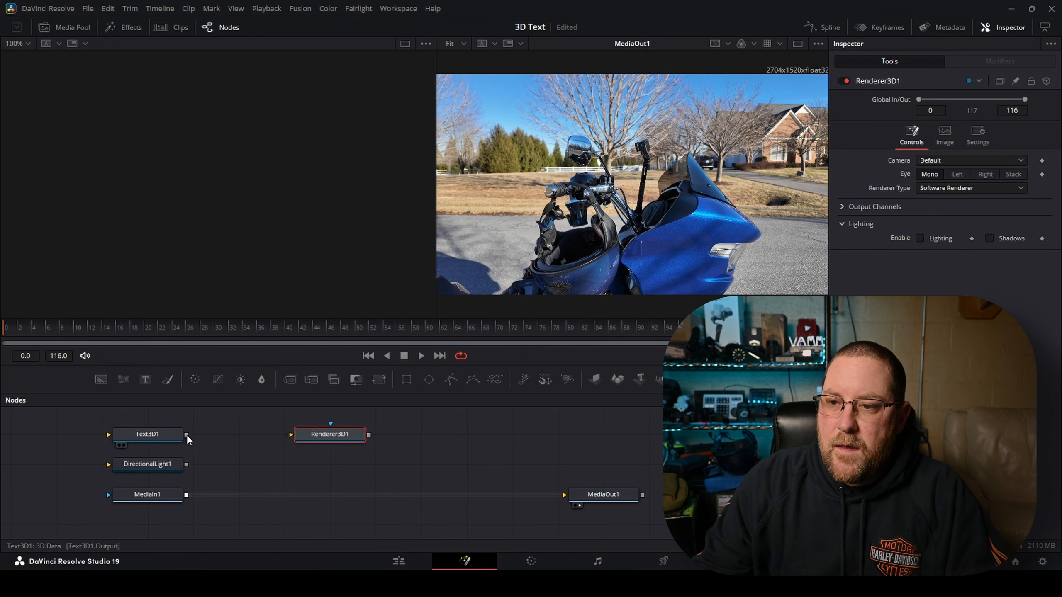
# - Combine Text3D1 and DirectionalLight1 in a Merge 3D node and connect its output to the 3D renderer
pyautogui.moveTo(187, 435); pyautogui.dragTo(187, 467)
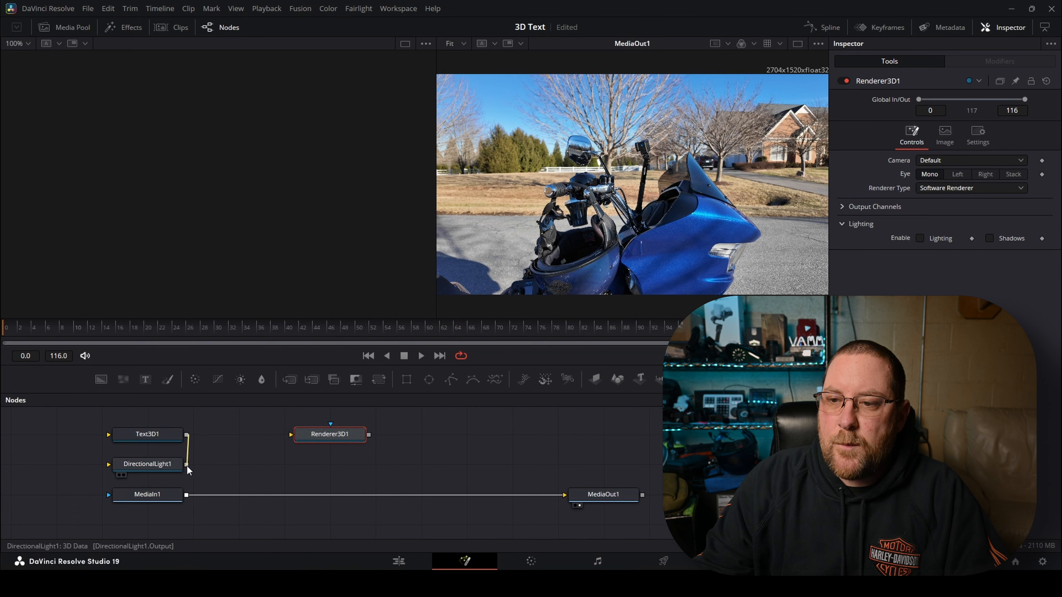
pyautogui.moveTo(186, 465); pyautogui.dragTo(283, 435)
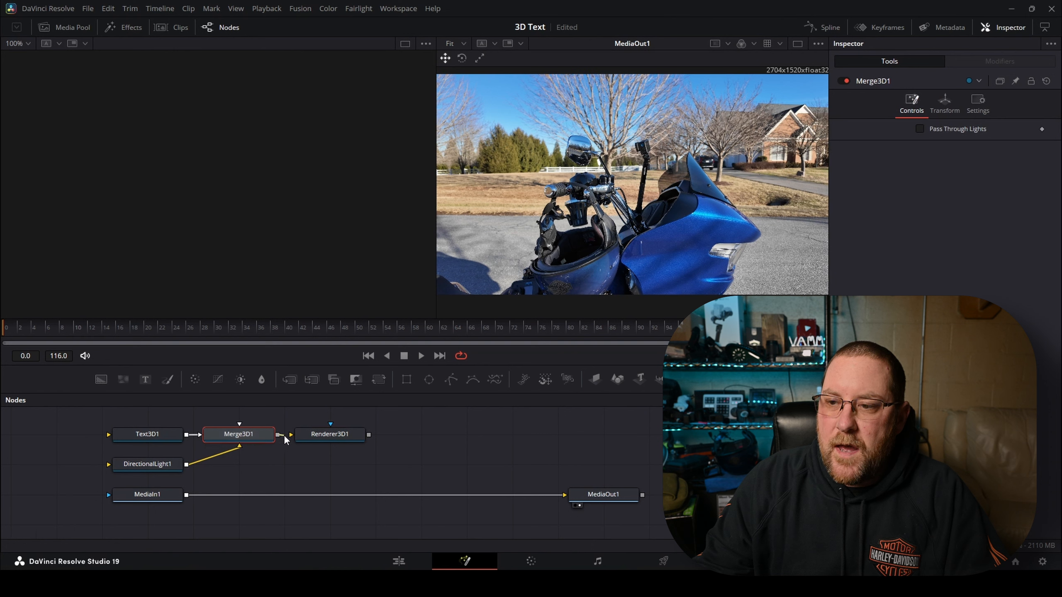
pyautogui.moveTo(335, 436); pyautogui.dragTo(336, 435)
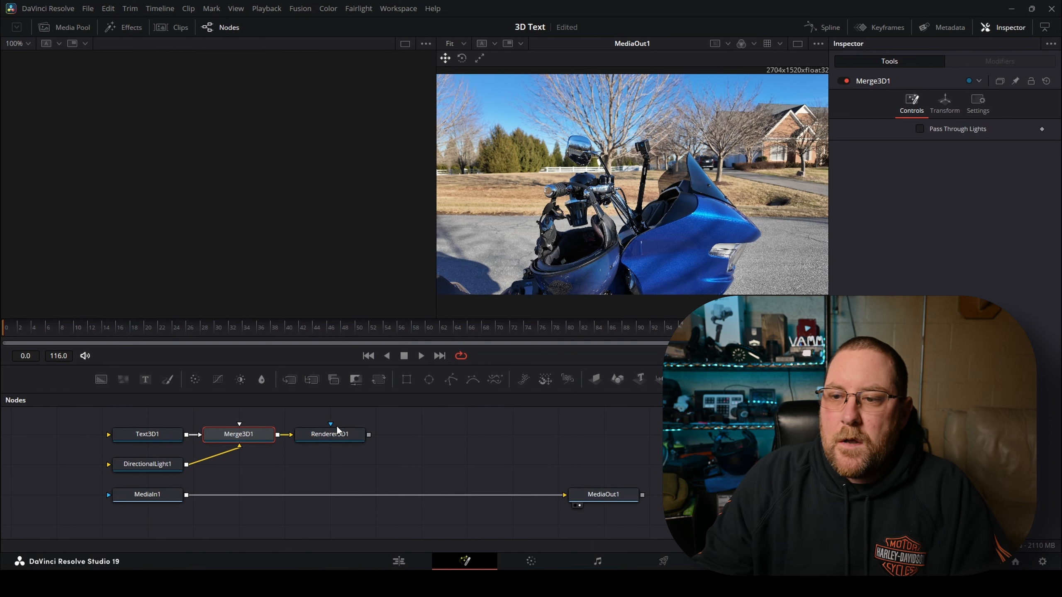
# - Show Text3D1 in the first viewer and enter the text 2024 ROAD GLIDE
pyautogui.click(139, 430)
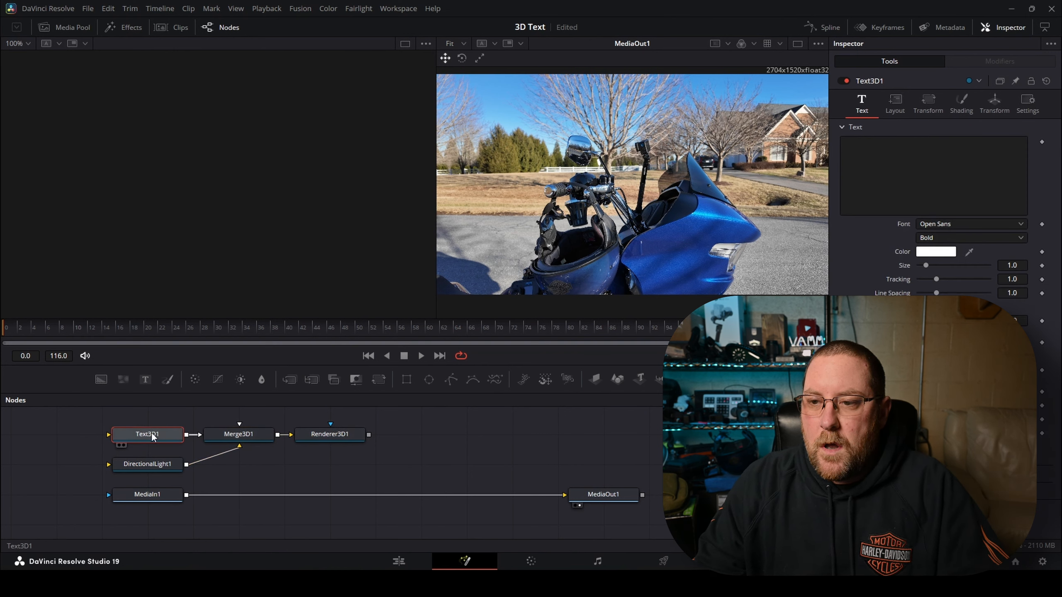
pyautogui.press('1')
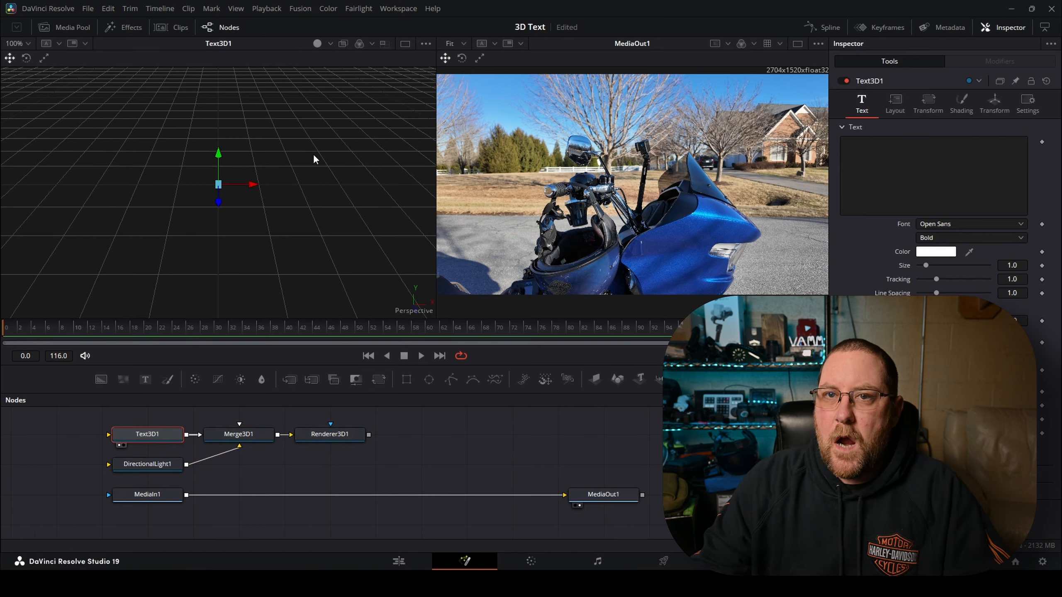
pyautogui.click(907, 153)
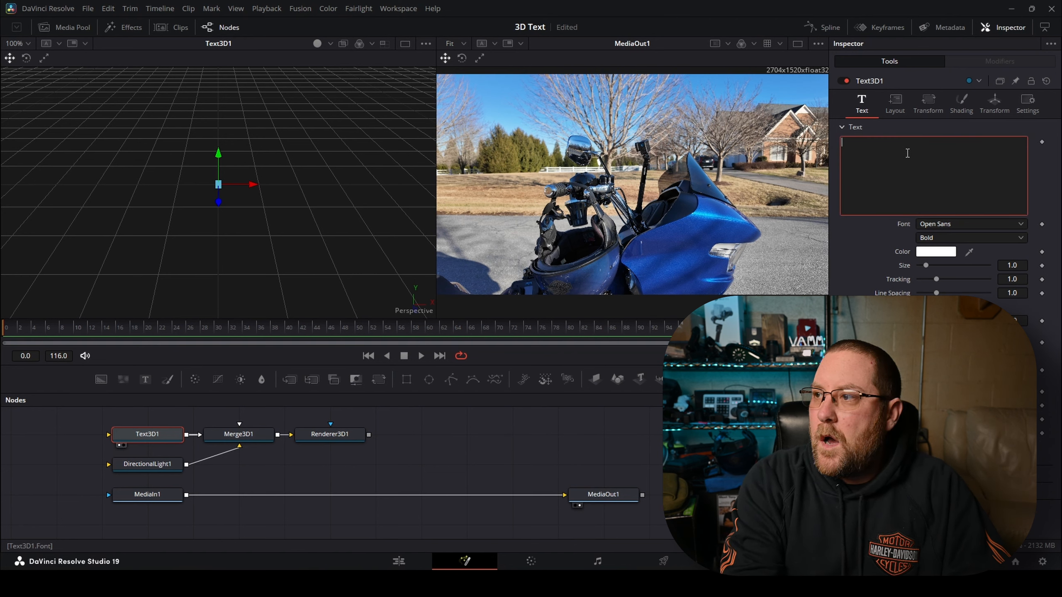
pyautogui.write('2024 ROAD GLIDE')
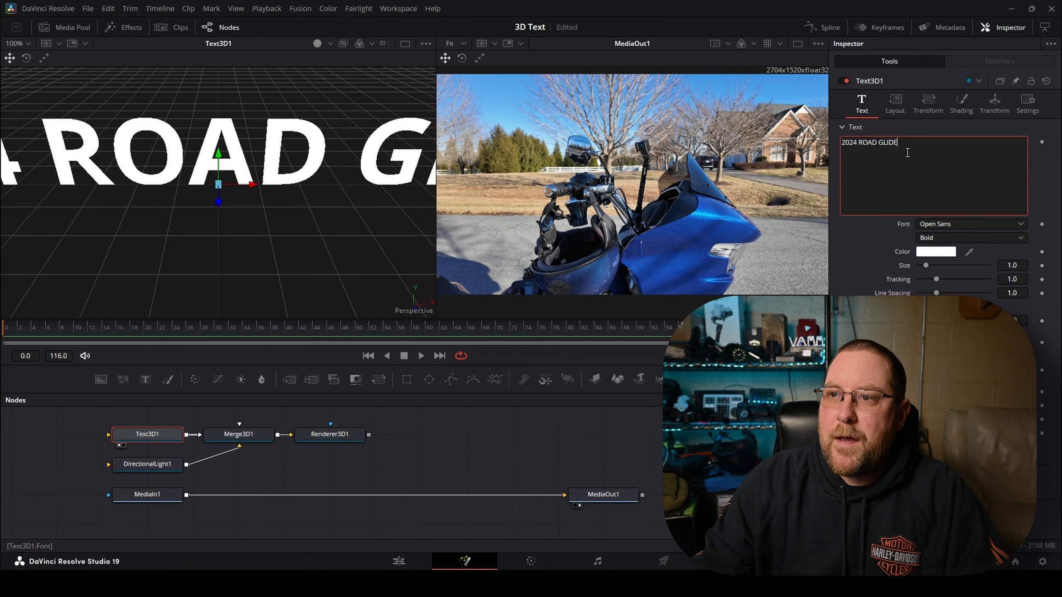
# - Set the 3D text's color to the basic blue #0055ff
pyautogui.click(927, 253)
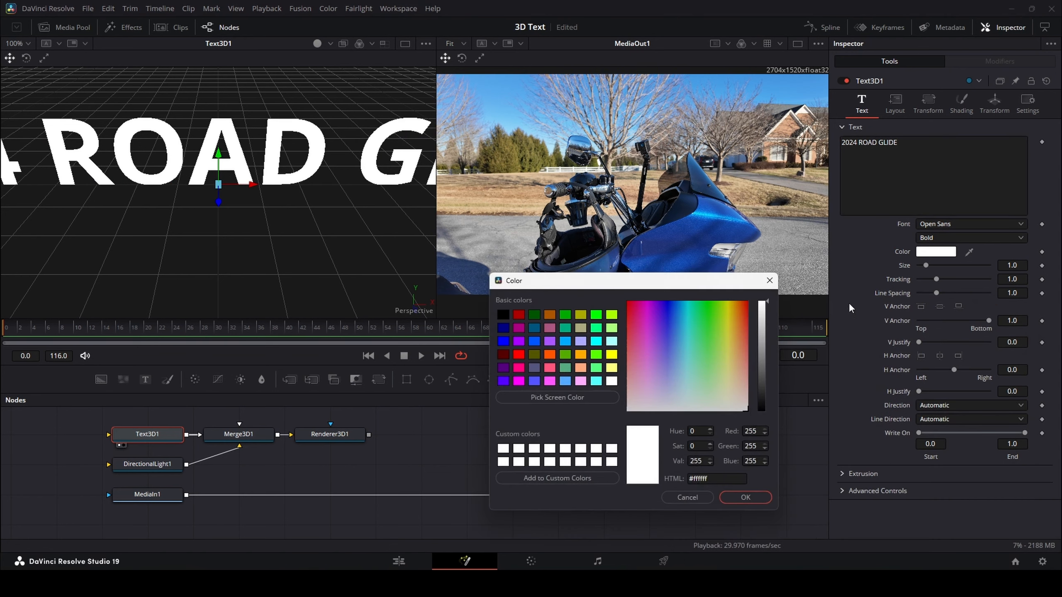
pyautogui.click(535, 341)
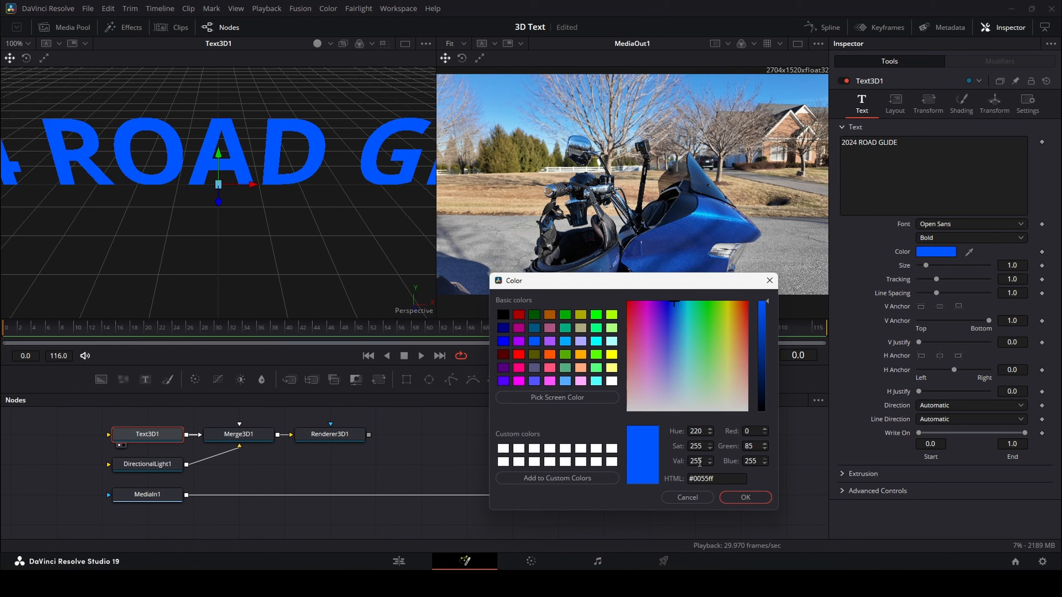
pyautogui.click(745, 497)
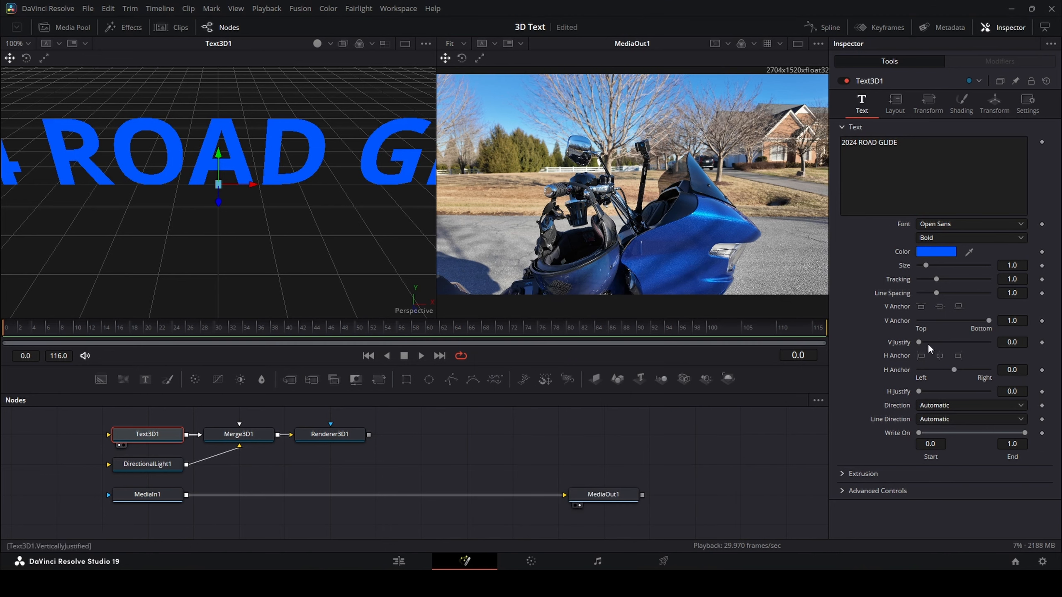
# - Set the extrusion depth of the 3D text to .08
pyautogui.click(839, 475)
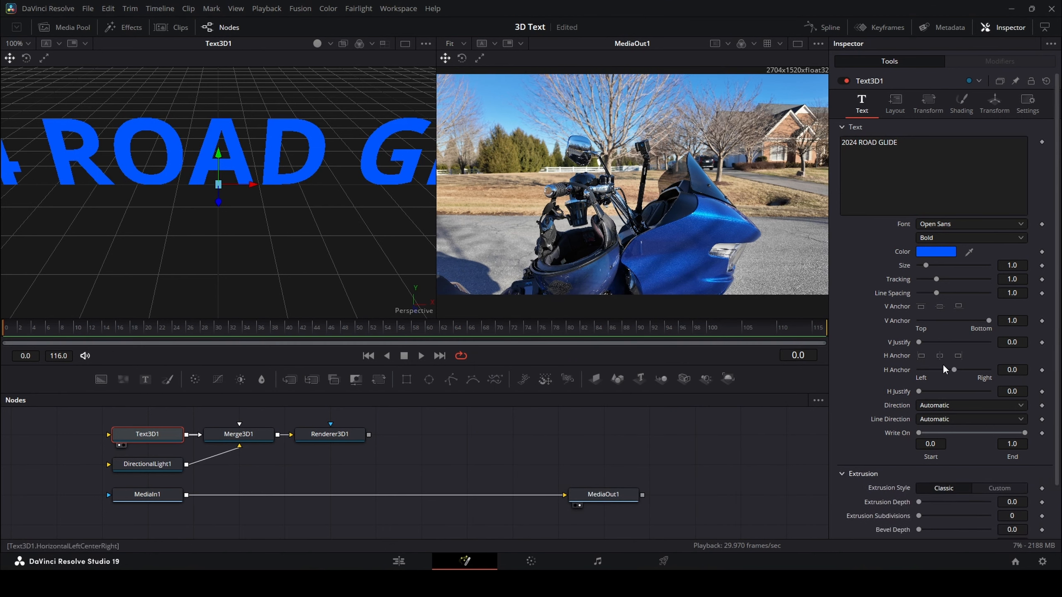
pyautogui.scroll(-2, 936, 385)
pyautogui.click(1010, 443)
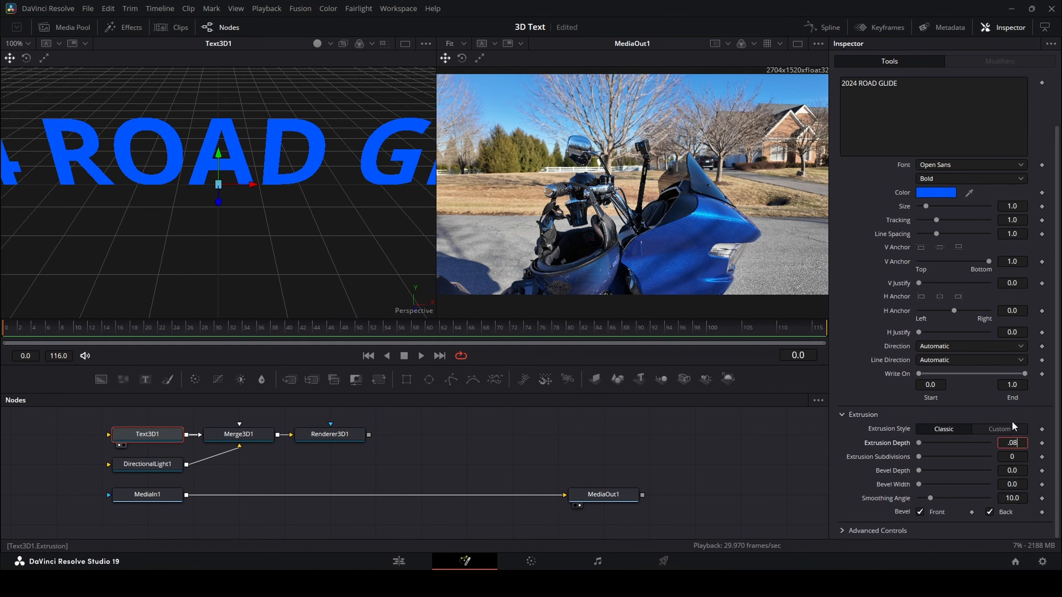
pyautogui.press('Return')
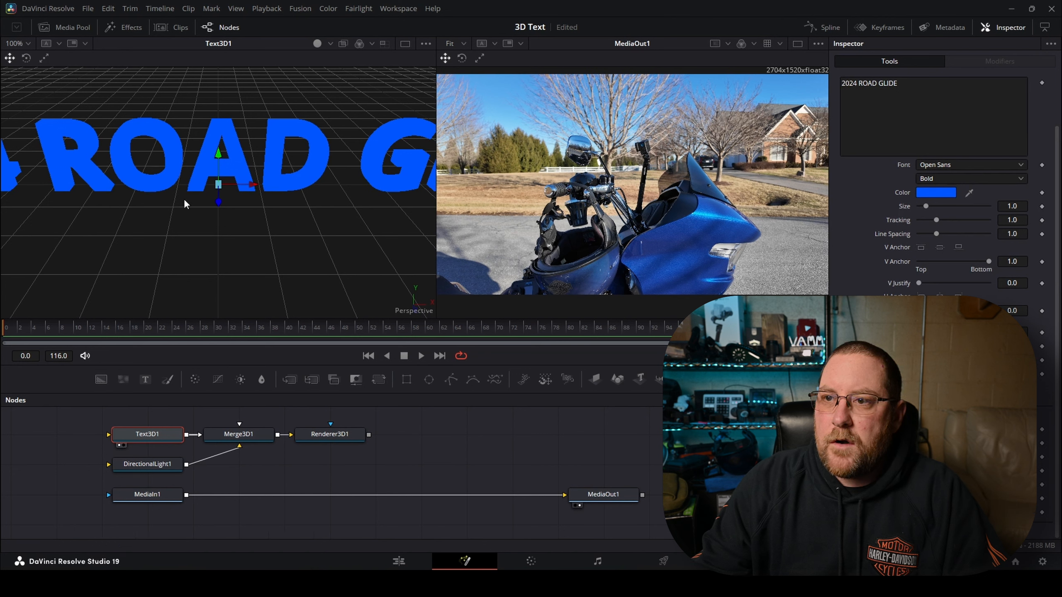
# - Try rotating the 3D text about its X axis and return it to its original orientation
pyautogui.moveTo(255, 222); pyautogui.dragTo(271, 308)
pyautogui.click(26, 59)
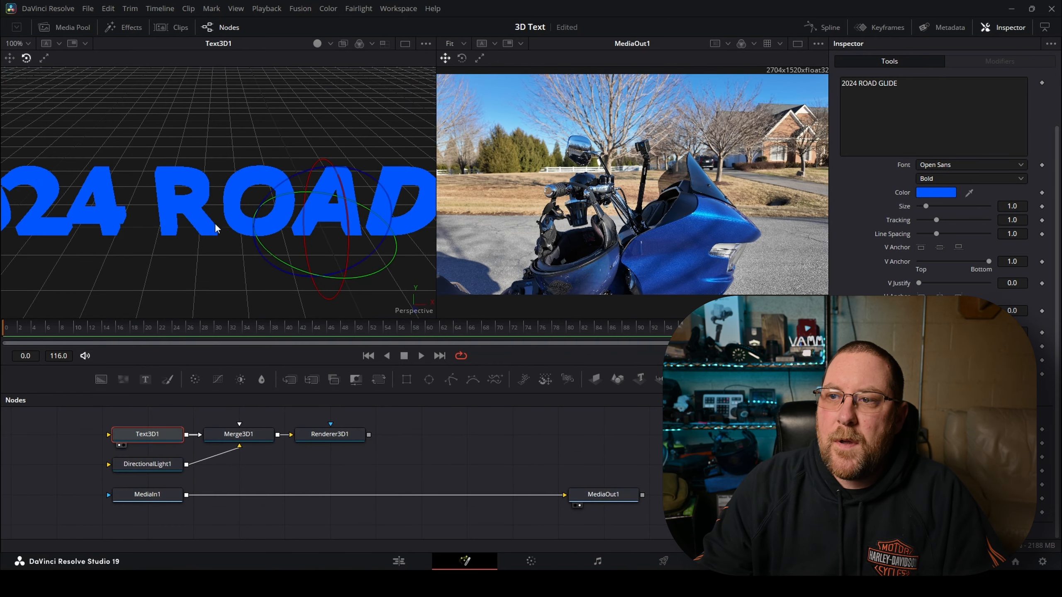
pyautogui.moveTo(275, 231)
pyautogui.mouseDown()
pyautogui.moveTo(259, 257)
pyautogui.moveTo(271, 242)
pyautogui.mouseUp()
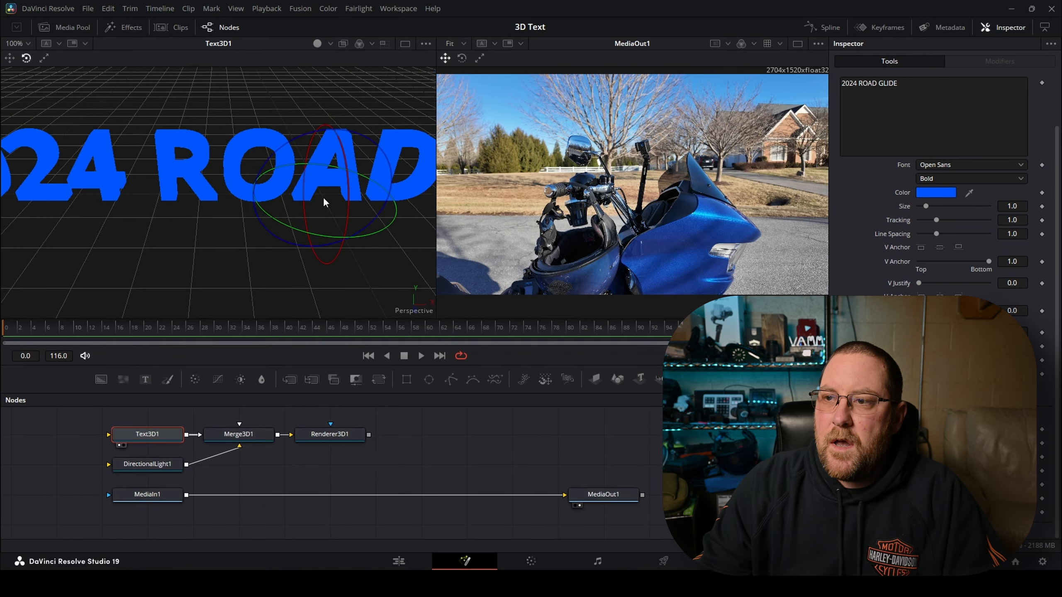
pyautogui.moveTo(345, 164)
pyautogui.mouseDown()
pyautogui.moveTo(347, 203)
pyautogui.moveTo(343, 124)
pyautogui.moveTo(339, 159)
pyautogui.mouseUp()
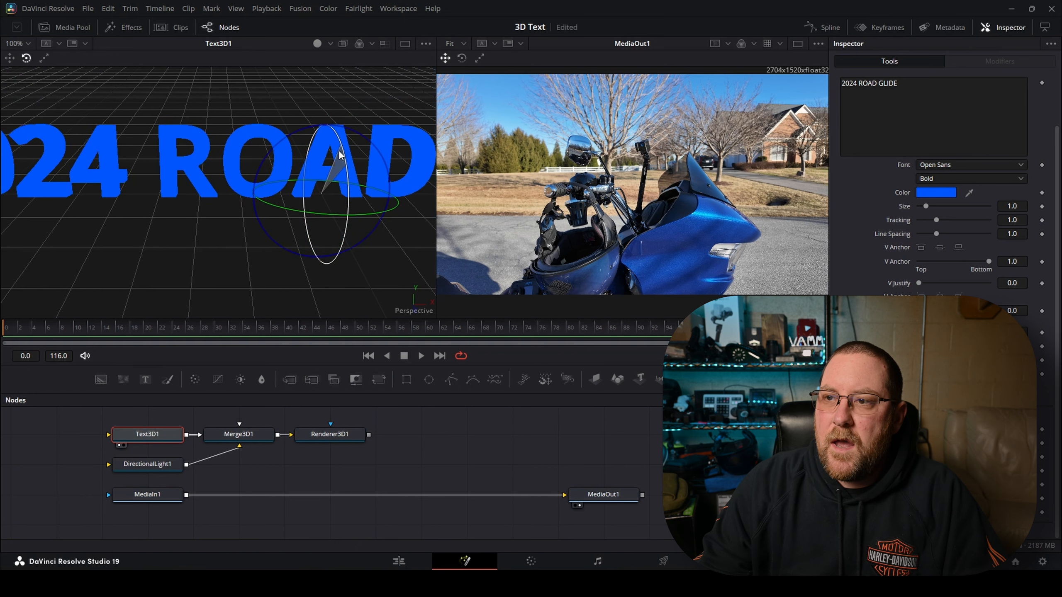
pyautogui.moveTo(270, 209)
pyautogui.mouseDown()
pyautogui.moveTo(302, 212)
pyautogui.moveTo(272, 218)
pyautogui.mouseUp()
pyautogui.click(10, 59)
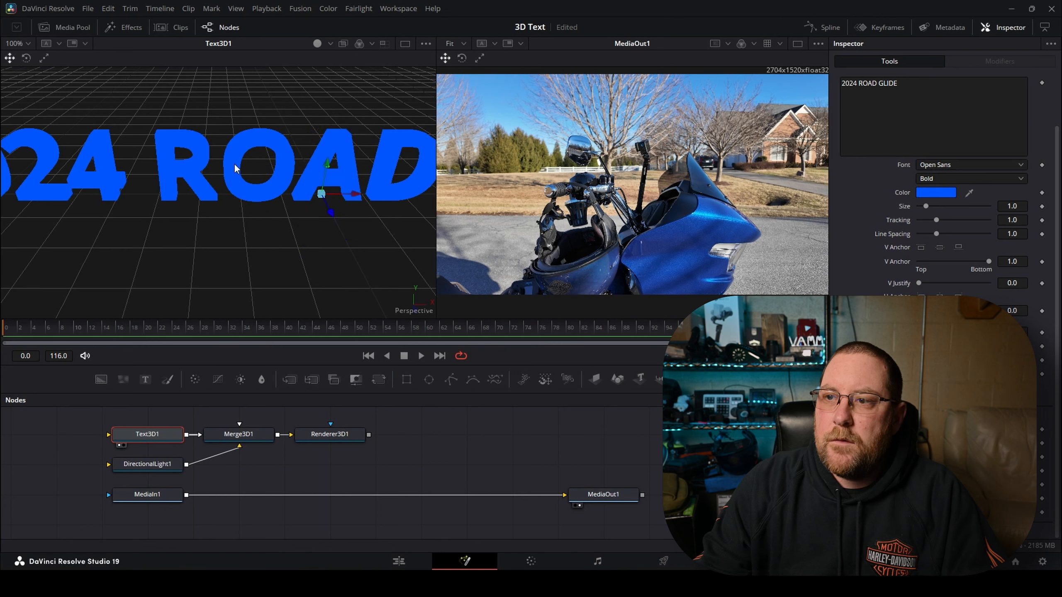
# - Rotate the directional light around its vertical axis and enable Pass Through Lights on the Merge3D1 node
pyautogui.click(150, 462)
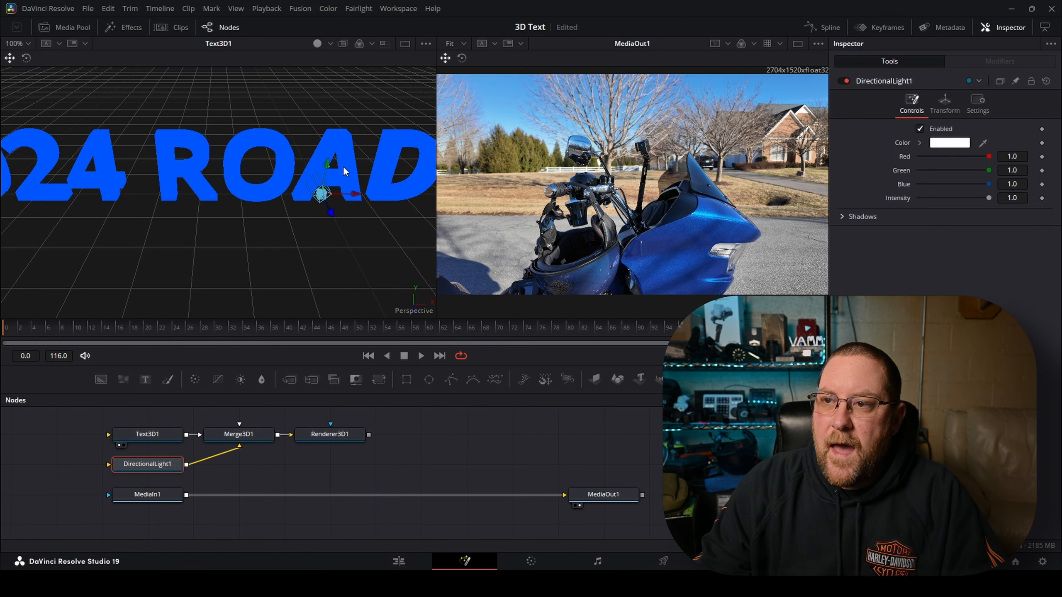
pyautogui.click(26, 59)
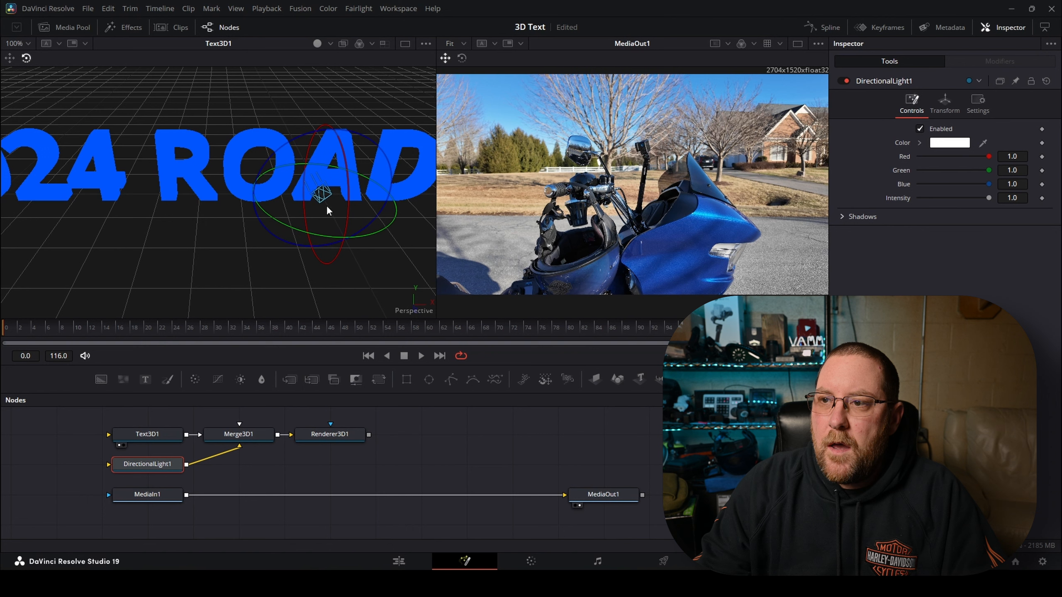
pyautogui.moveTo(322, 236); pyautogui.dragTo(295, 234)
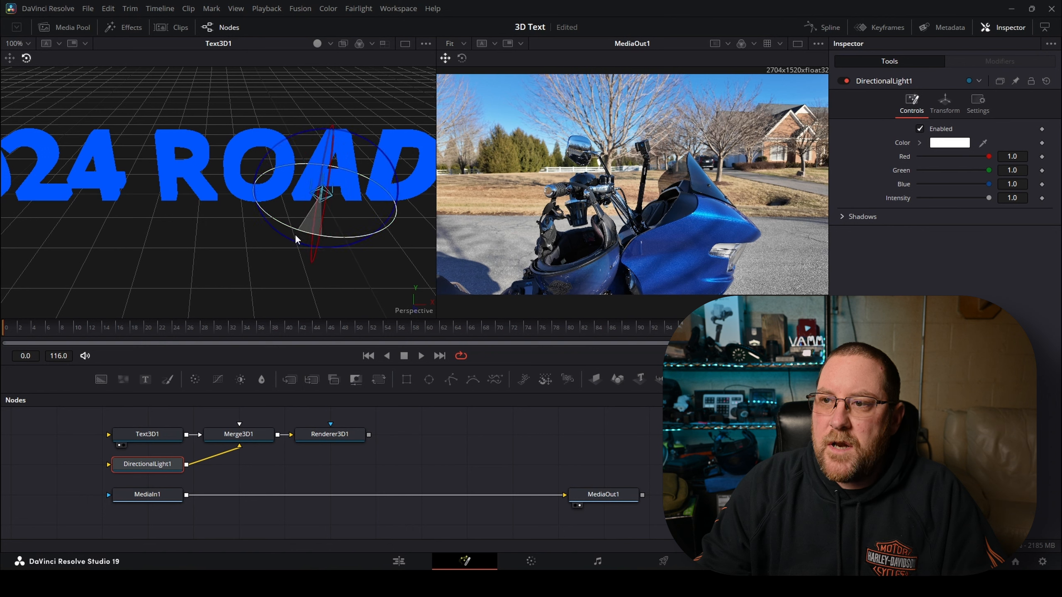
pyautogui.click(244, 438)
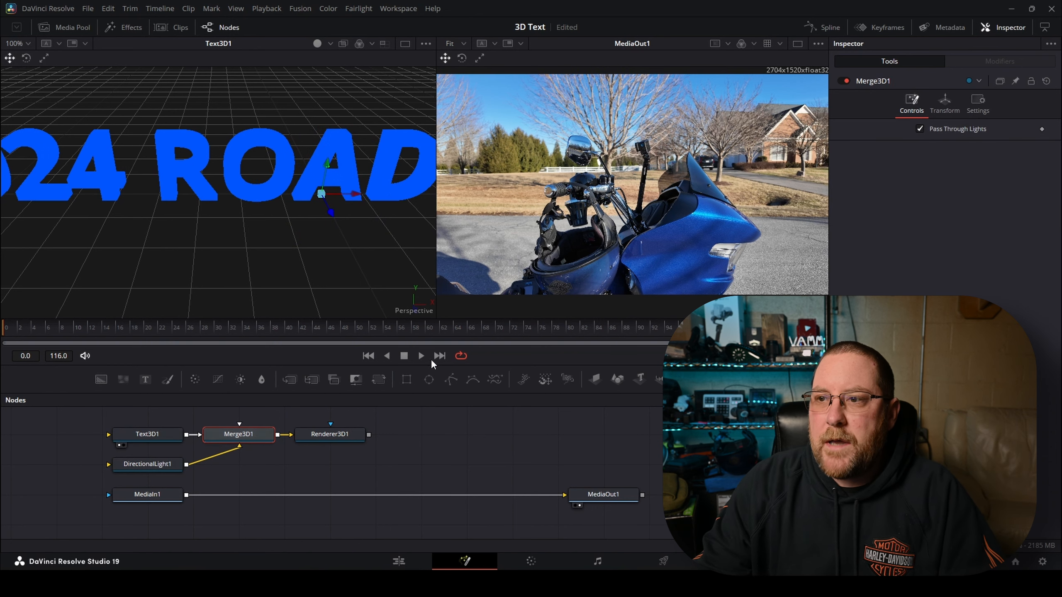
# - Set Renderer3D1 to Hardware Renderer with lighting enabled and merge its output over the MediaIn1 footage
pyautogui.click(330, 434)
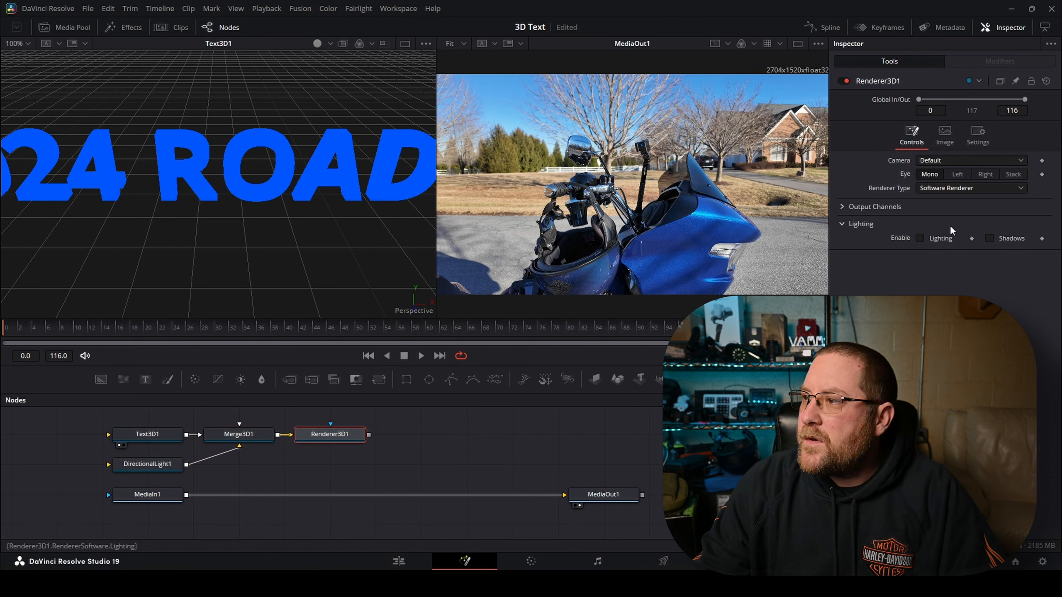
pyautogui.click(948, 188)
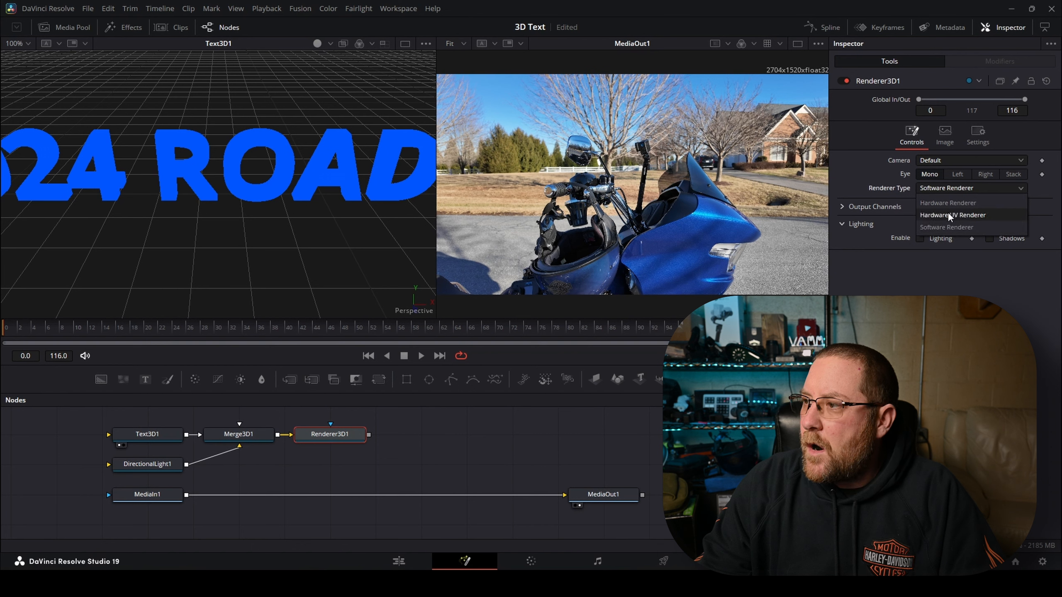
pyautogui.click(951, 204)
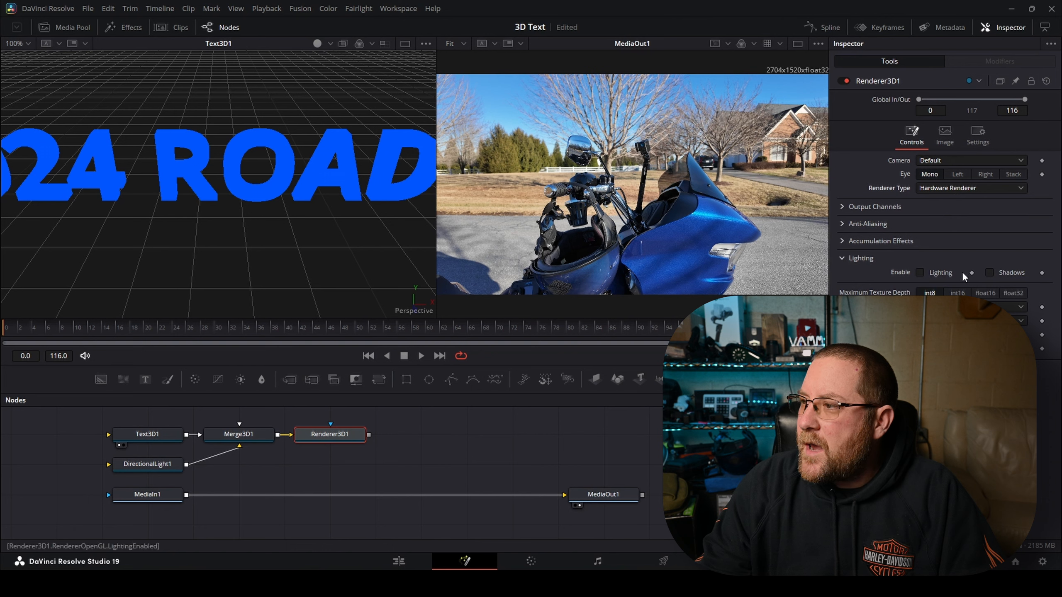
pyautogui.click(918, 272)
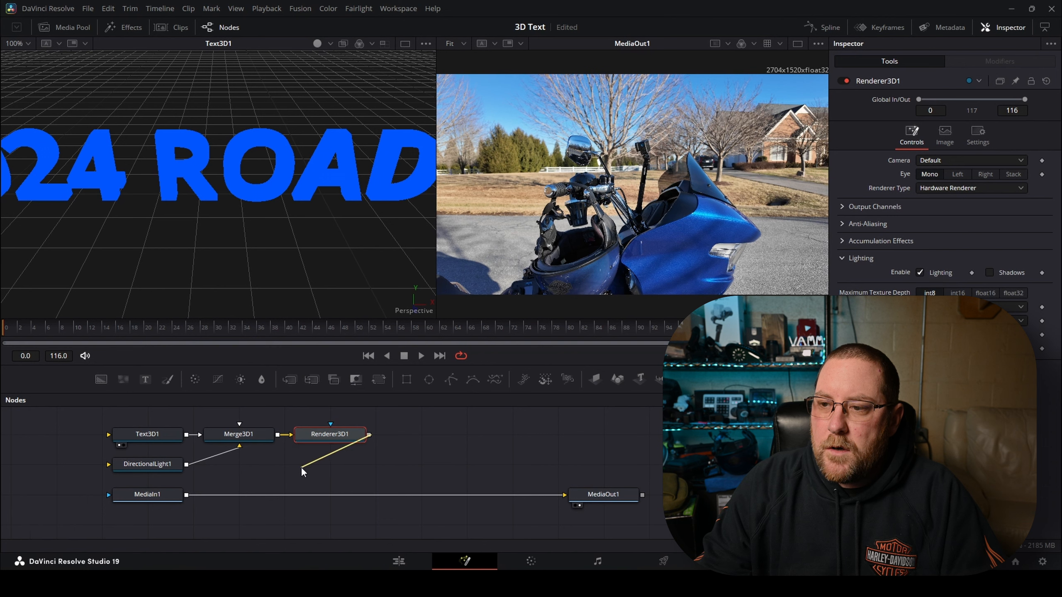
pyautogui.moveTo(218, 483); pyautogui.dragTo(186, 496)
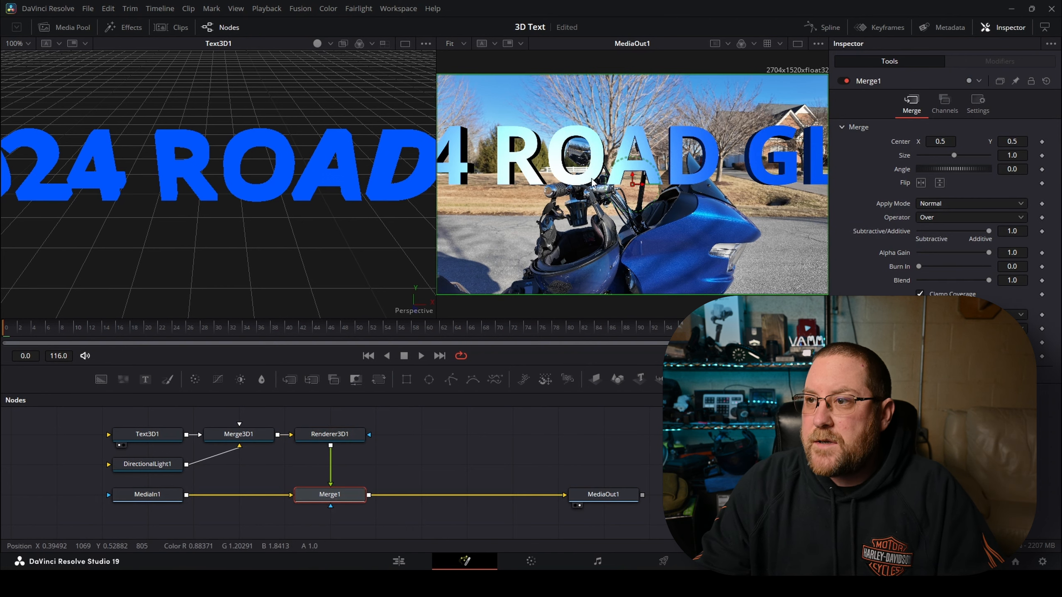
# - Set the 3D text's size to 0.48 and its layout center Y to 0.996
pyautogui.click(153, 436)
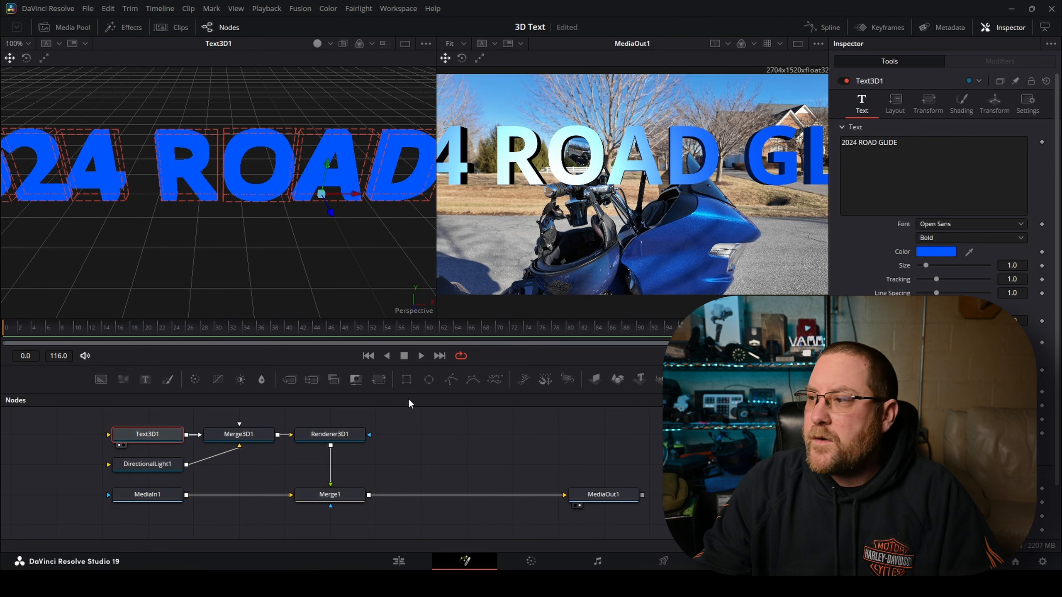
pyautogui.click(1012, 265)
pyautogui.write('0.27')
pyautogui.press('Return')
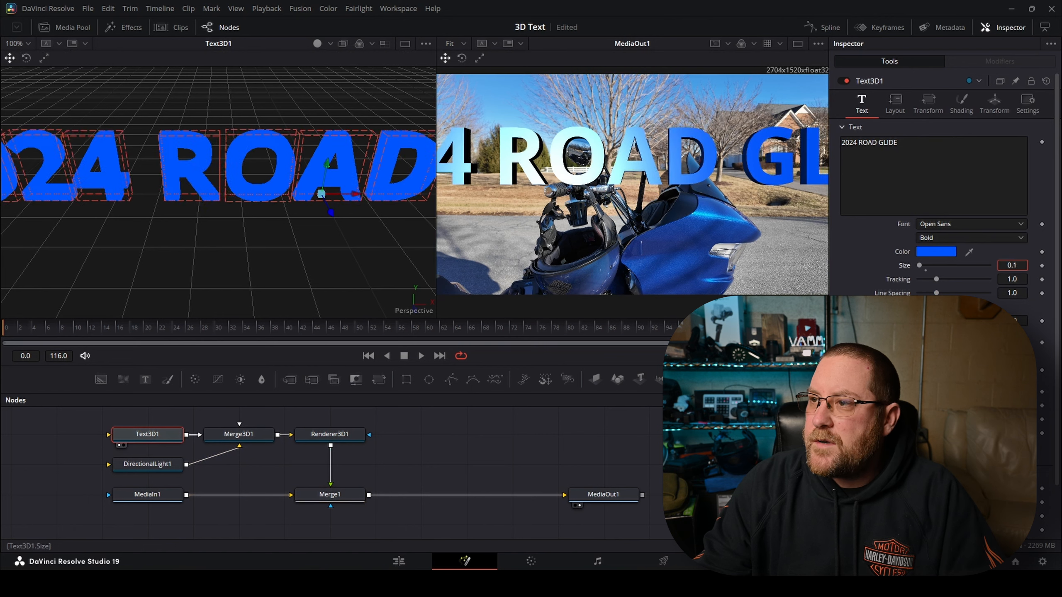
pyautogui.moveTo(1011, 265); pyautogui.dragTo(1020, 265)
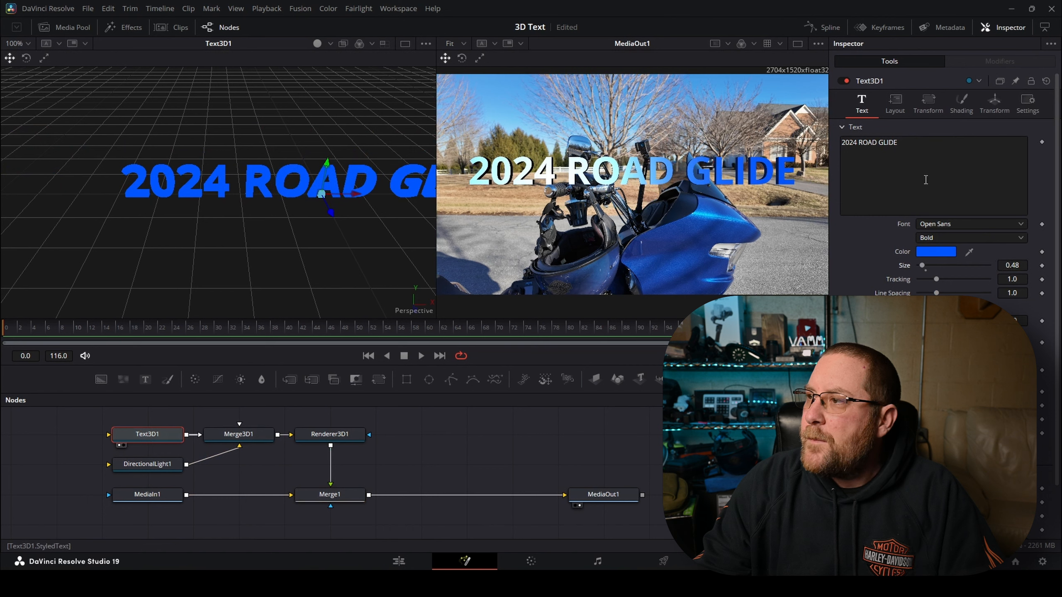
pyautogui.click(894, 105)
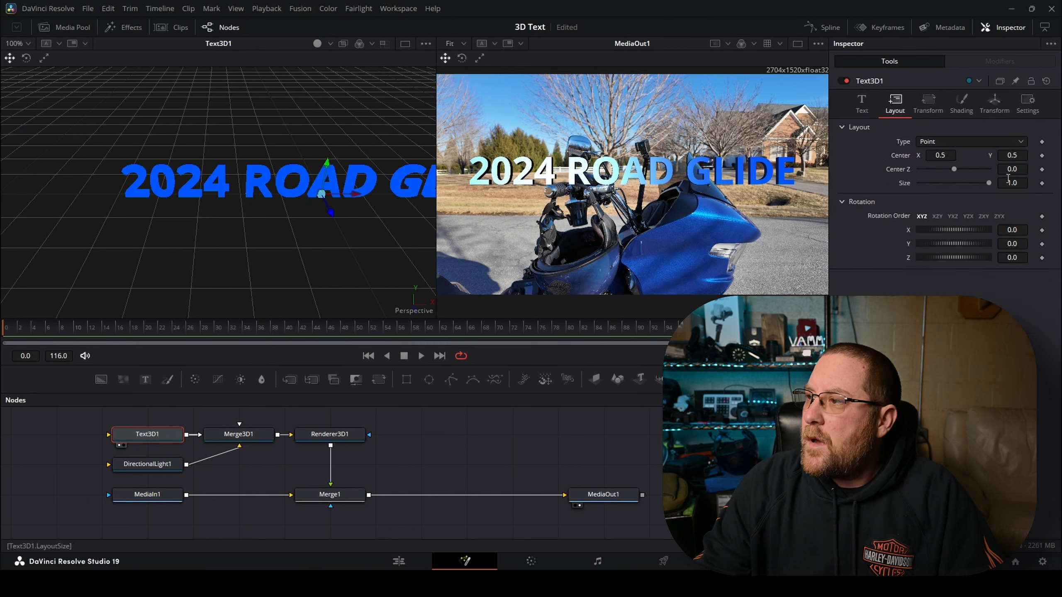
pyautogui.moveTo(1012, 155)
pyautogui.mouseDown()
pyautogui.moveTo(1045, 155)
pyautogui.moveTo(976, 155)
pyautogui.moveTo(1030, 155)
pyautogui.mouseUp()
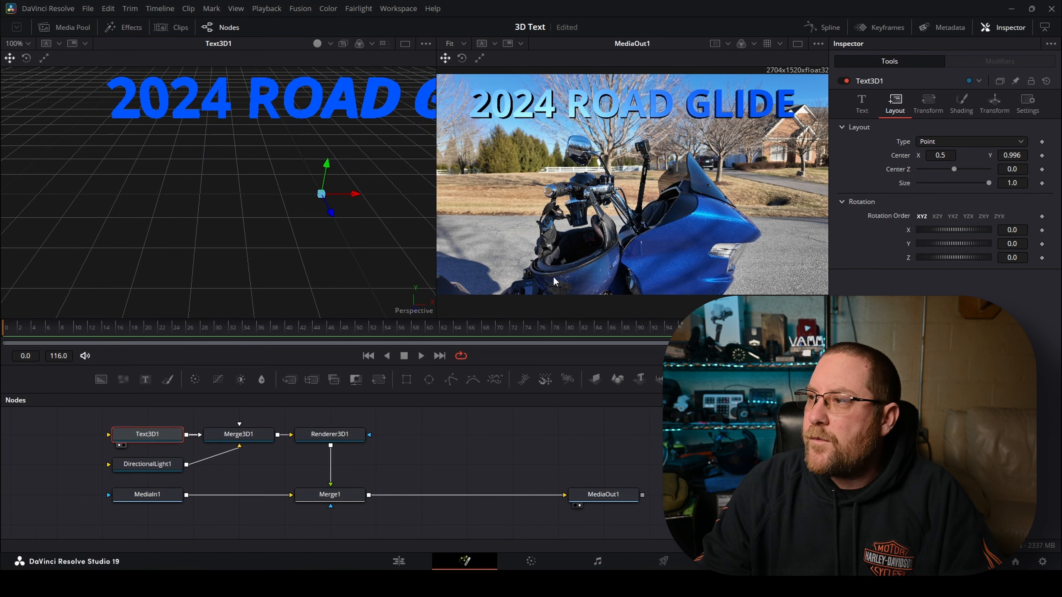
# - Set the 3D text's font to Impact, enlarge the text slightly and lower its layout center Y
pyautogui.click(861, 102)
pyautogui.click(945, 225)
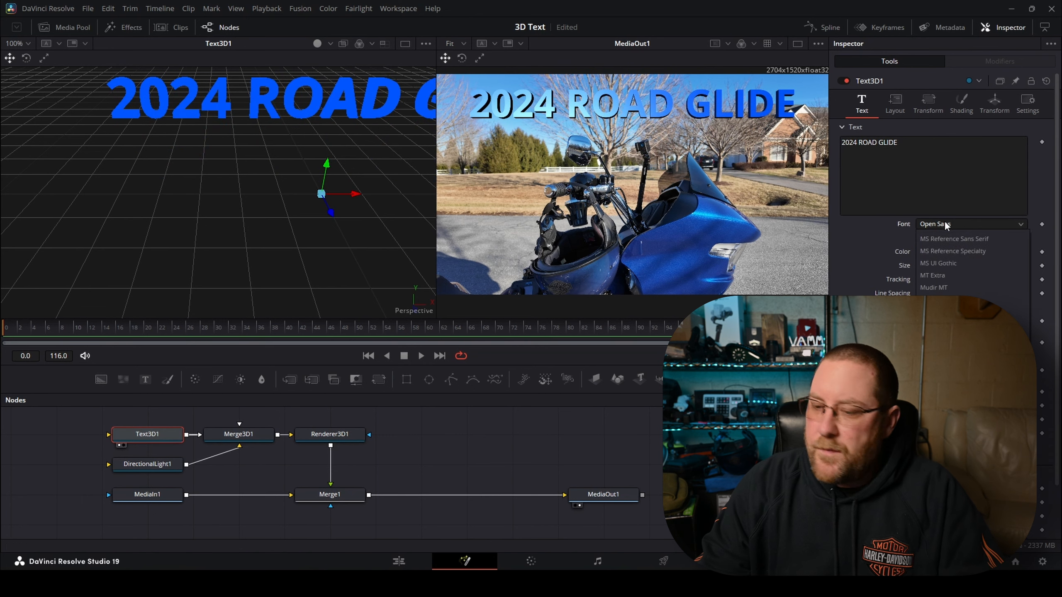
pyautogui.press('i')
pyautogui.click(945, 238)
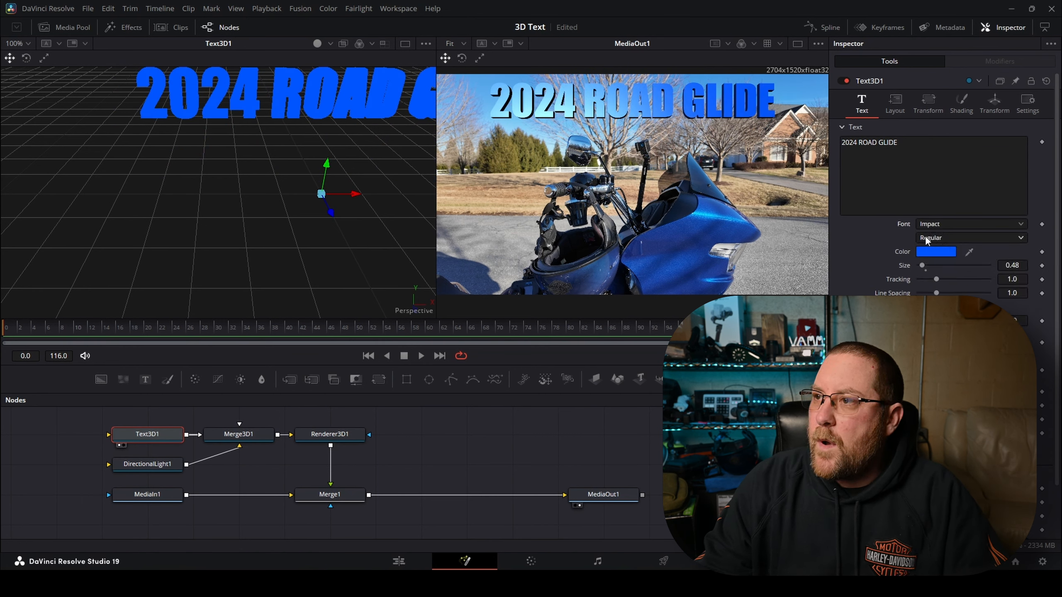
pyautogui.moveTo(1012, 266); pyautogui.dragTo(1020, 266)
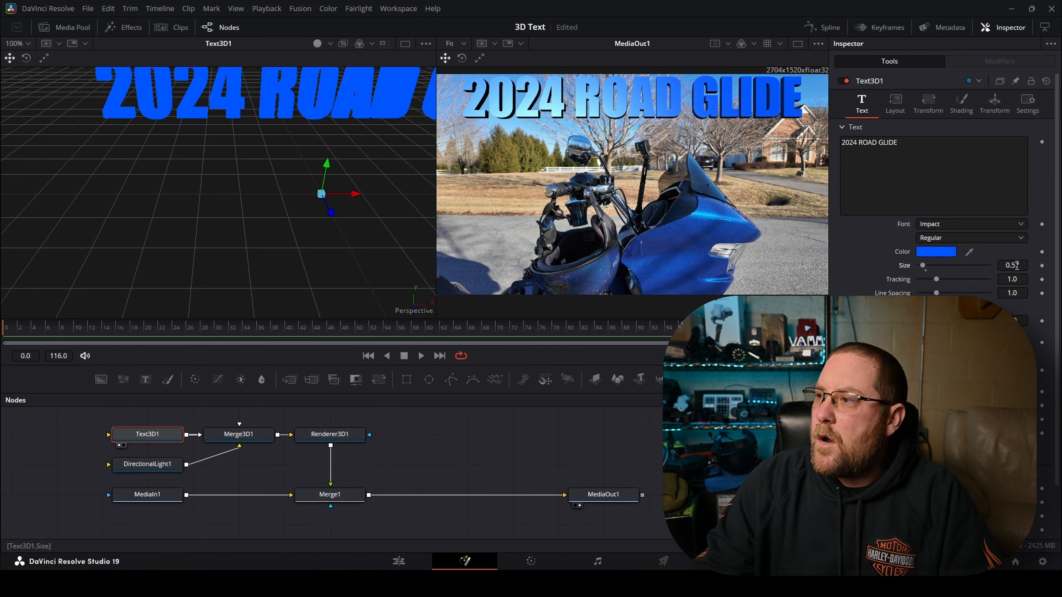
pyautogui.click(895, 104)
pyautogui.moveTo(1009, 159); pyautogui.dragTo(999, 159)
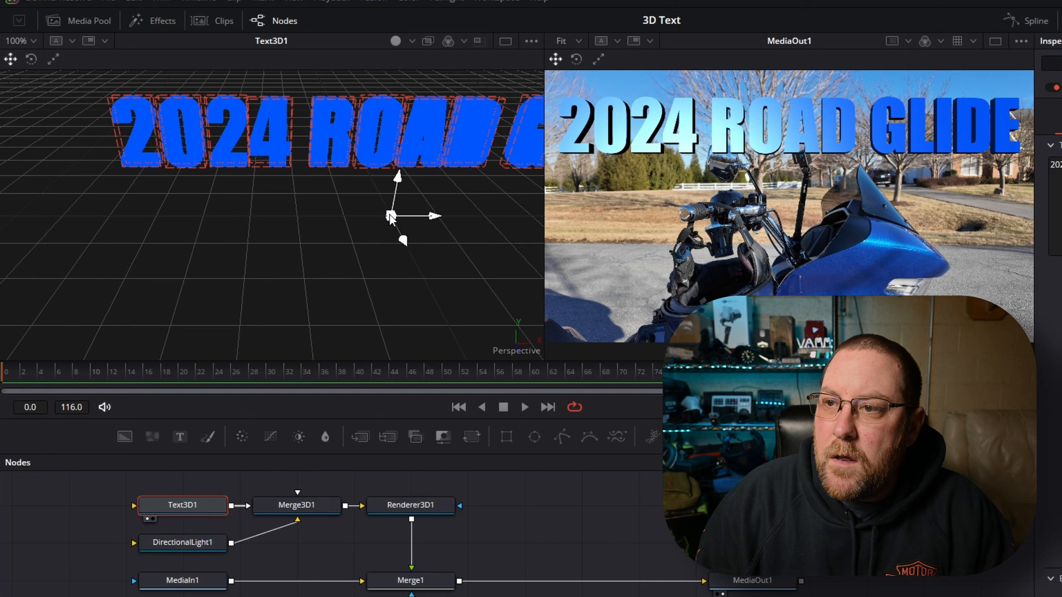
# - Try moving the 3D text freely and along its axes, undo the moves, and rotate it about its Y axis
pyautogui.moveTo(389, 216); pyautogui.dragTo(366, 229)
pyautogui.hotkey('ctrl', 'z')
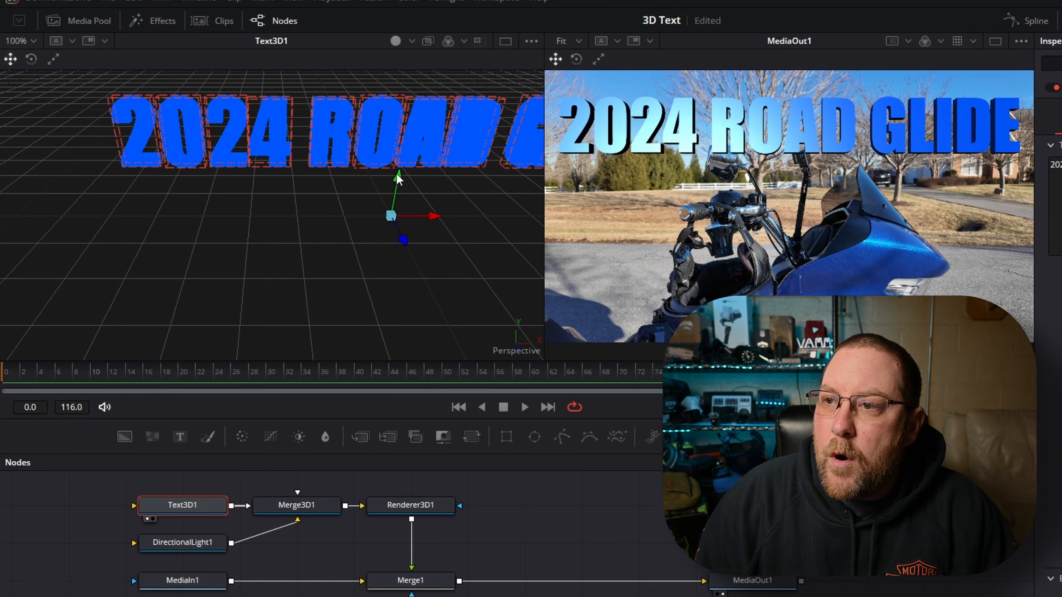
pyautogui.moveTo(397, 178)
pyautogui.mouseDown()
pyautogui.moveTo(410, 114)
pyautogui.moveTo(399, 192)
pyautogui.mouseUp()
pyautogui.moveTo(403, 241)
pyautogui.mouseDown()
pyautogui.moveTo(429, 219)
pyautogui.moveTo(491, 221)
pyautogui.moveTo(279, 226)
pyautogui.moveTo(490, 221)
pyautogui.moveTo(393, 219)
pyautogui.moveTo(442, 320)
pyautogui.moveTo(397, 145)
pyautogui.moveTo(405, 259)
pyautogui.moveTo(403, 246)
pyautogui.mouseUp()
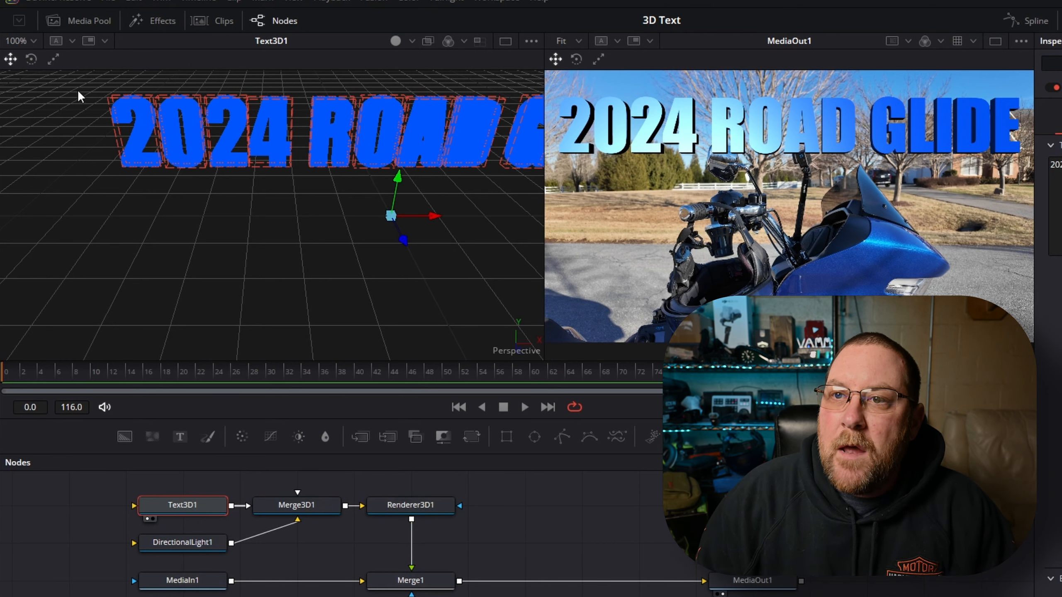
pyautogui.click(31, 59)
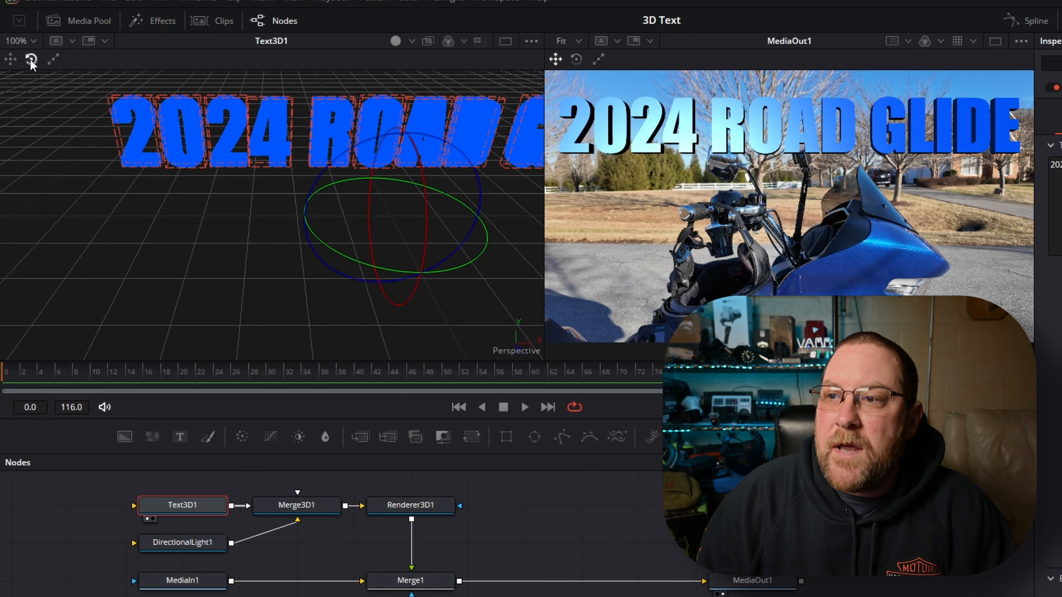
pyautogui.moveTo(326, 187); pyautogui.dragTo(357, 194)
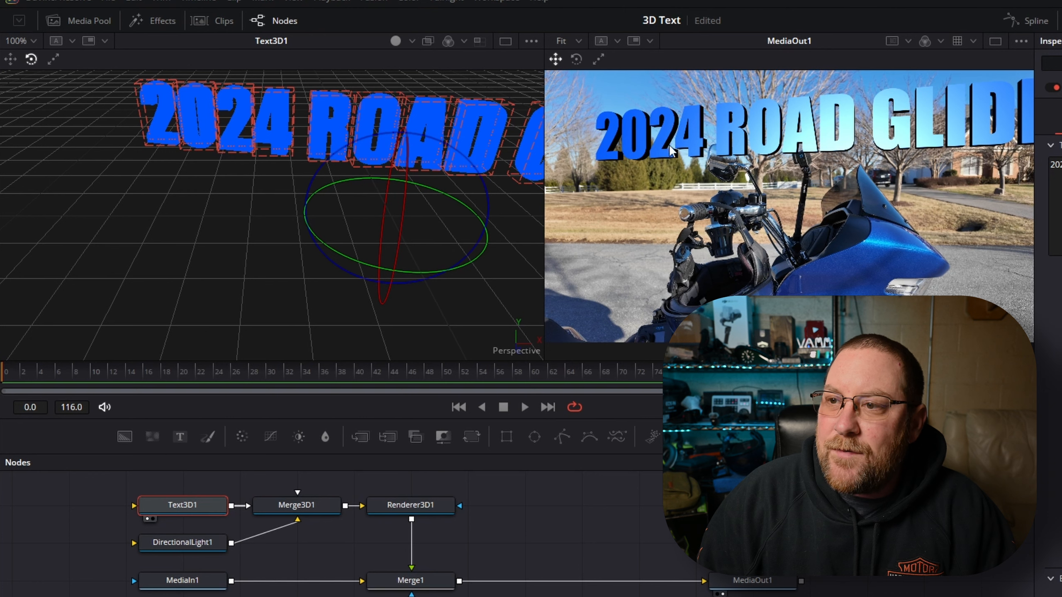
# - Try moving DirectionalLight1 to another position in the 3D scene and undo the move
pyautogui.click(192, 543)
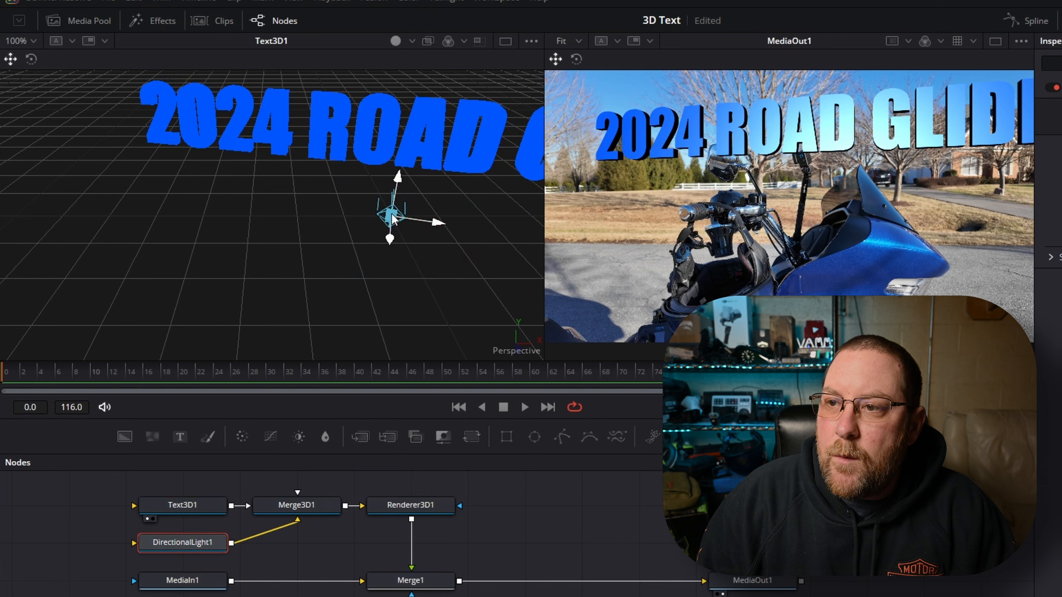
pyautogui.moveTo(384, 218)
pyautogui.mouseDown()
pyautogui.moveTo(237, 218)
pyautogui.moveTo(154, 154)
pyautogui.moveTo(376, 211)
pyautogui.mouseUp()
pyautogui.hotkey('ctrl', 'z')
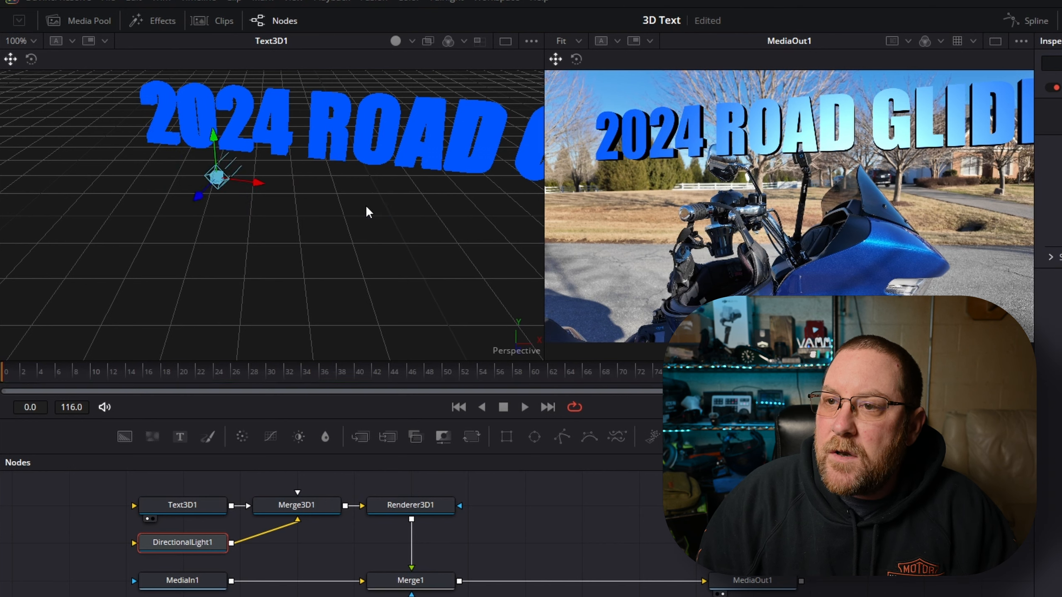
pyautogui.hotkey('ctrl', 'z')
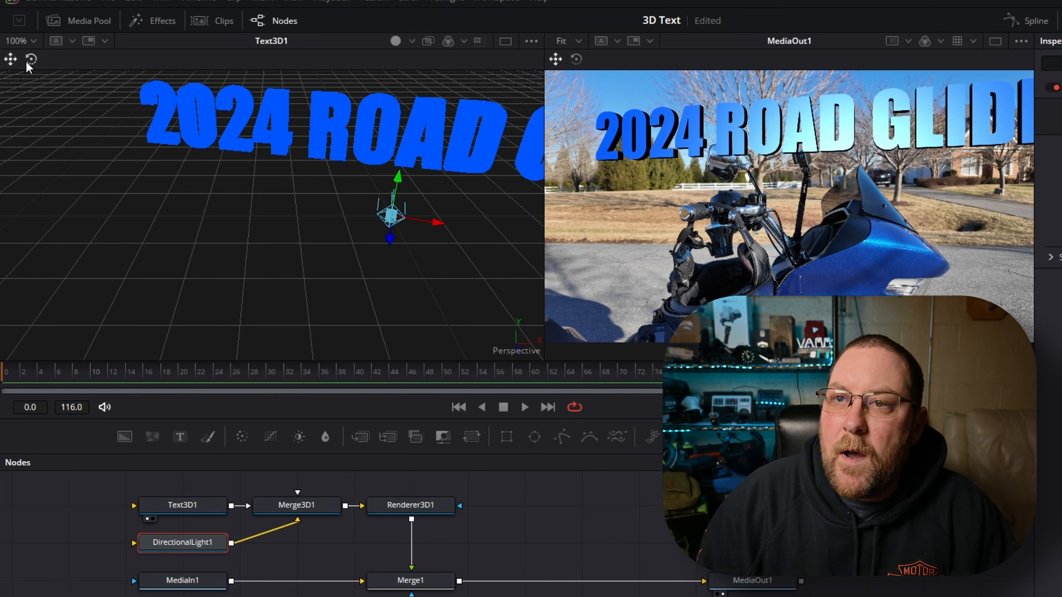
# - Try rotating DirectionalLight1 about its Y and X axes to change how the text is lit
pyautogui.click(31, 60)
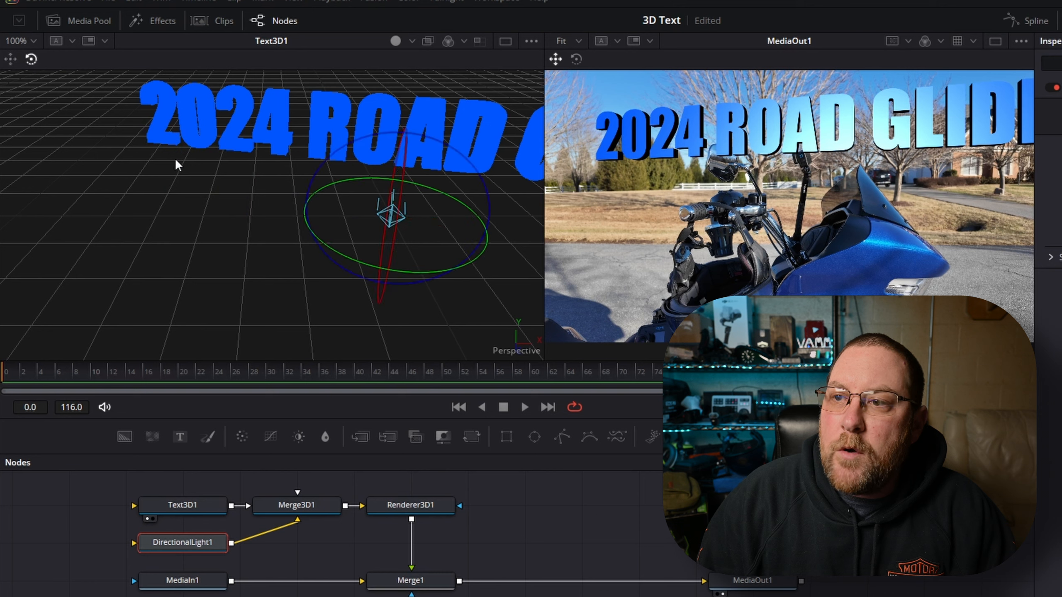
pyautogui.moveTo(337, 249); pyautogui.dragTo(277, 257)
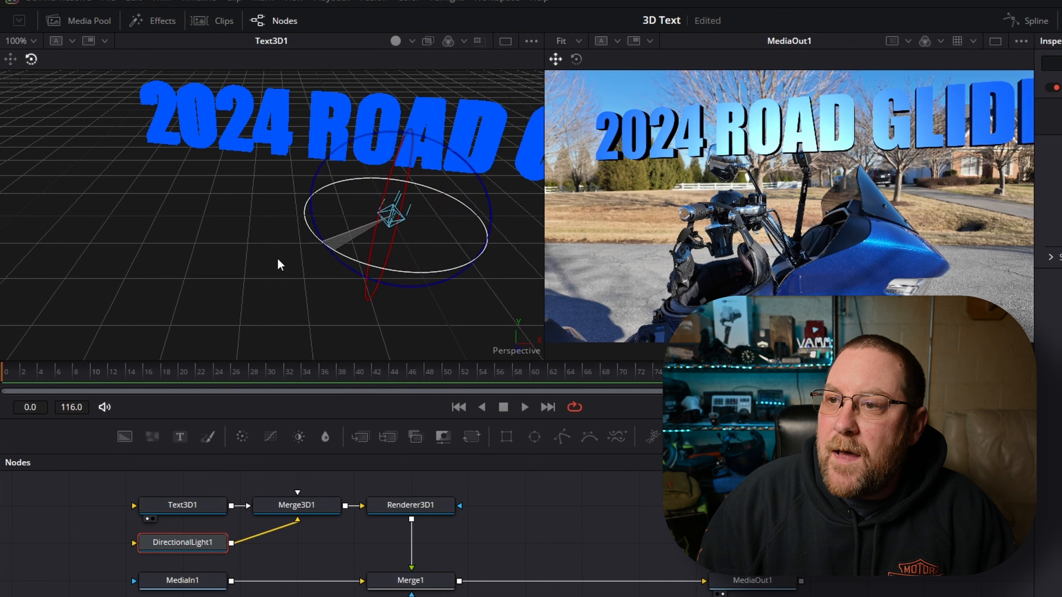
pyautogui.moveTo(395, 157); pyautogui.dragTo(406, 131)
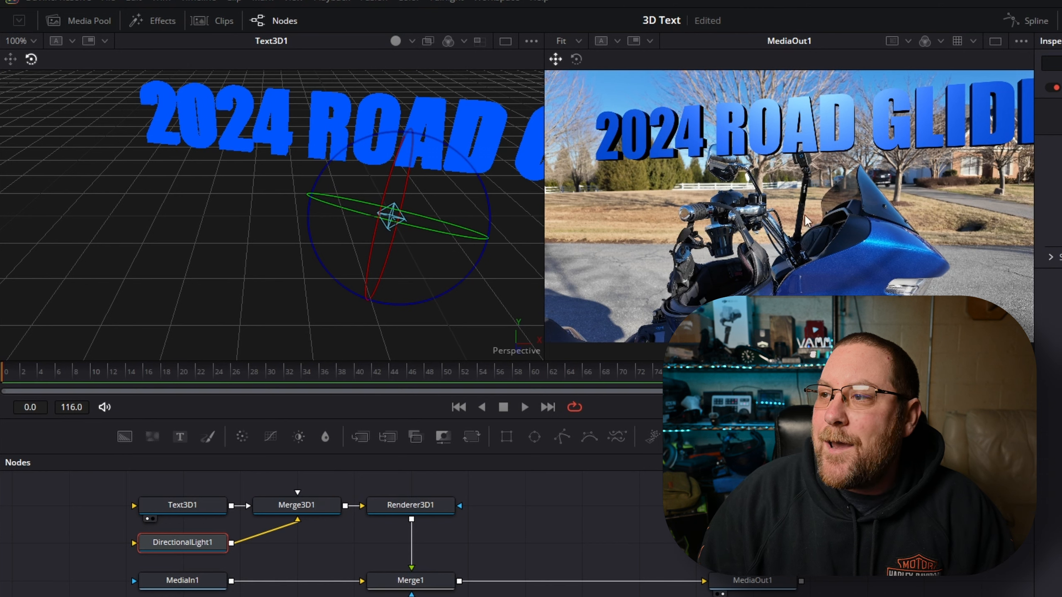
pyautogui.click(10, 60)
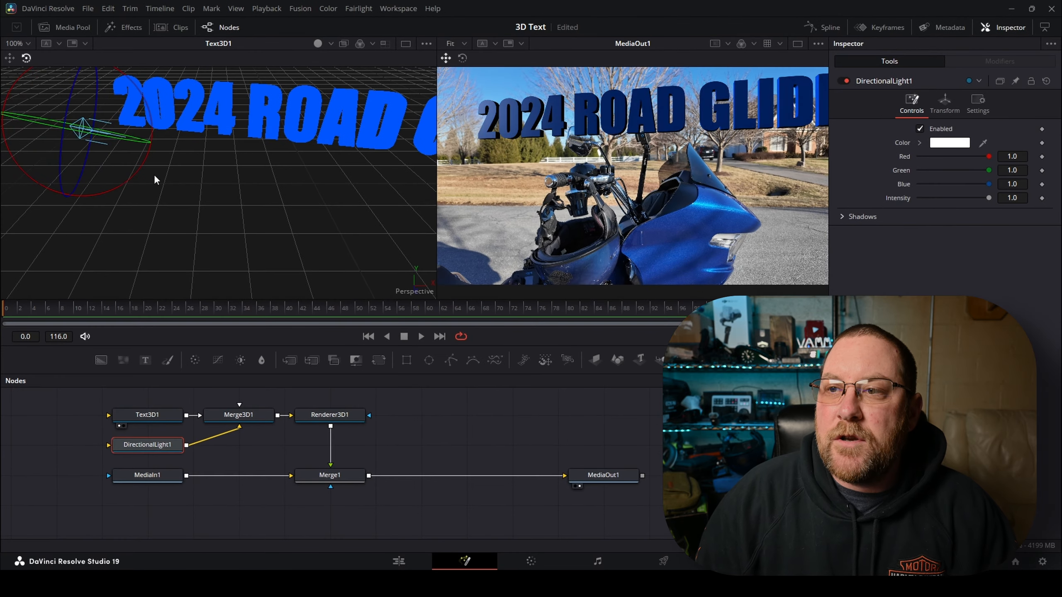
# - Examine the text and light in the 3D view from different angles and distances
pyautogui.moveTo(183, 164); pyautogui.dragTo(269, 195)
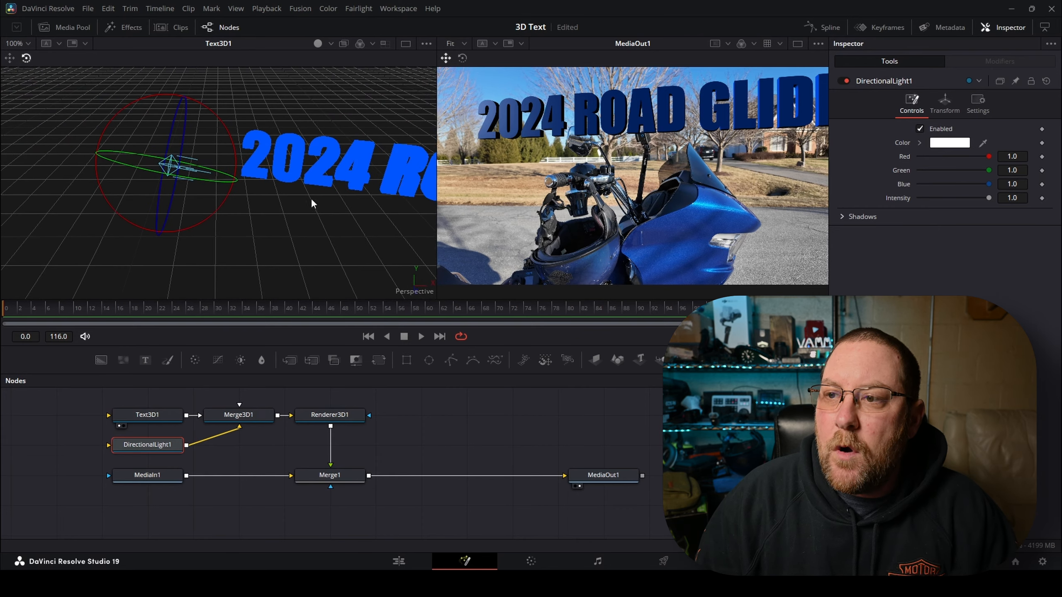
pyautogui.moveTo(279, 192); pyautogui.dragTo(249, 138)
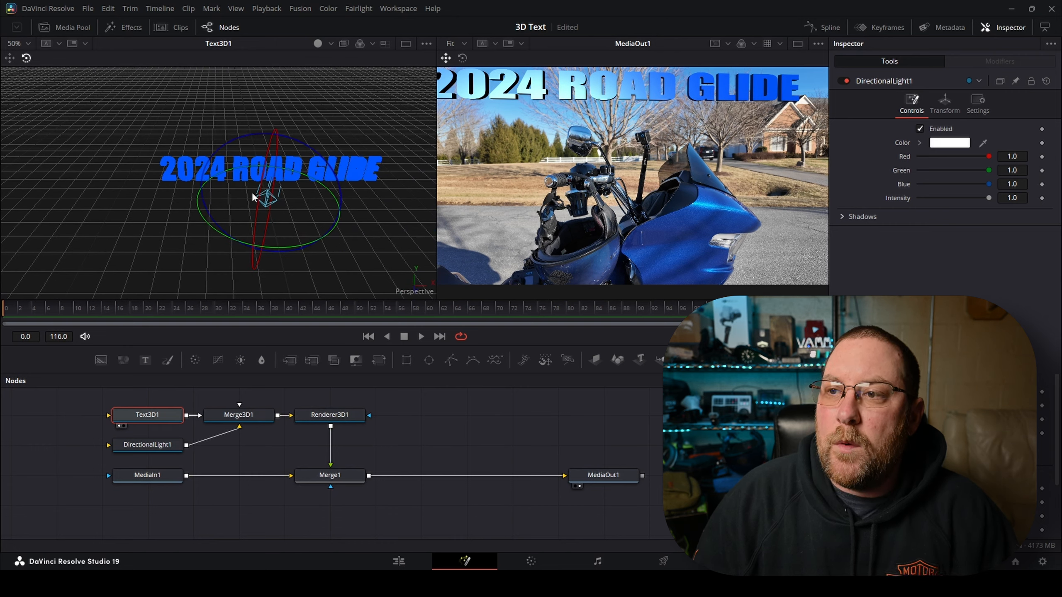
pyautogui.scroll(3, 252, 193)
pyautogui.scroll(-3, 252, 191)
pyautogui.moveTo(250, 191); pyautogui.dragTo(250, 189)
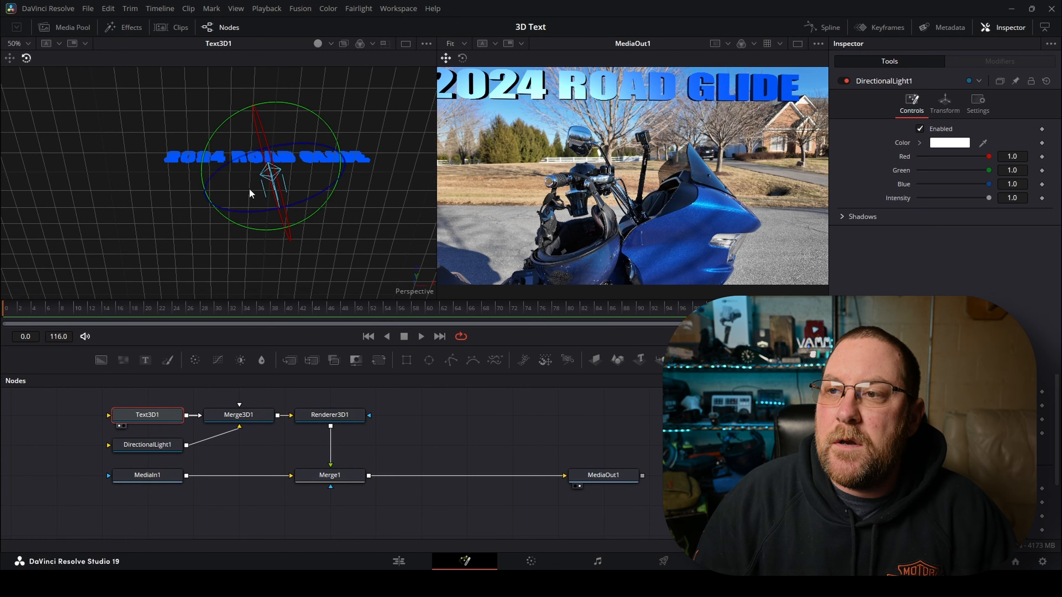
pyautogui.moveTo(291, 157); pyautogui.dragTo(272, 161)
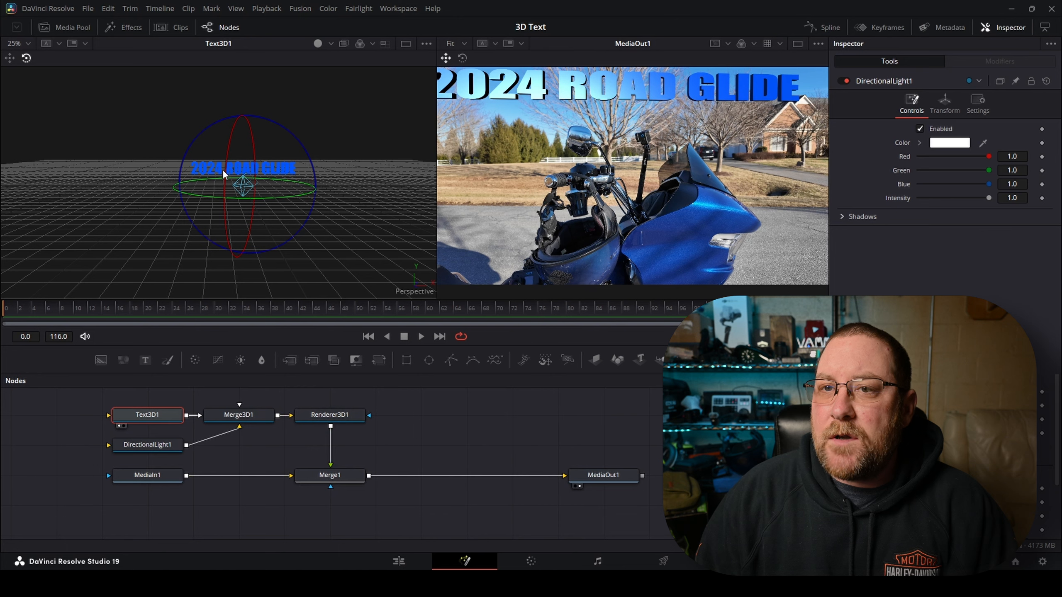
pyautogui.moveTo(221, 170); pyautogui.dragTo(211, 168)
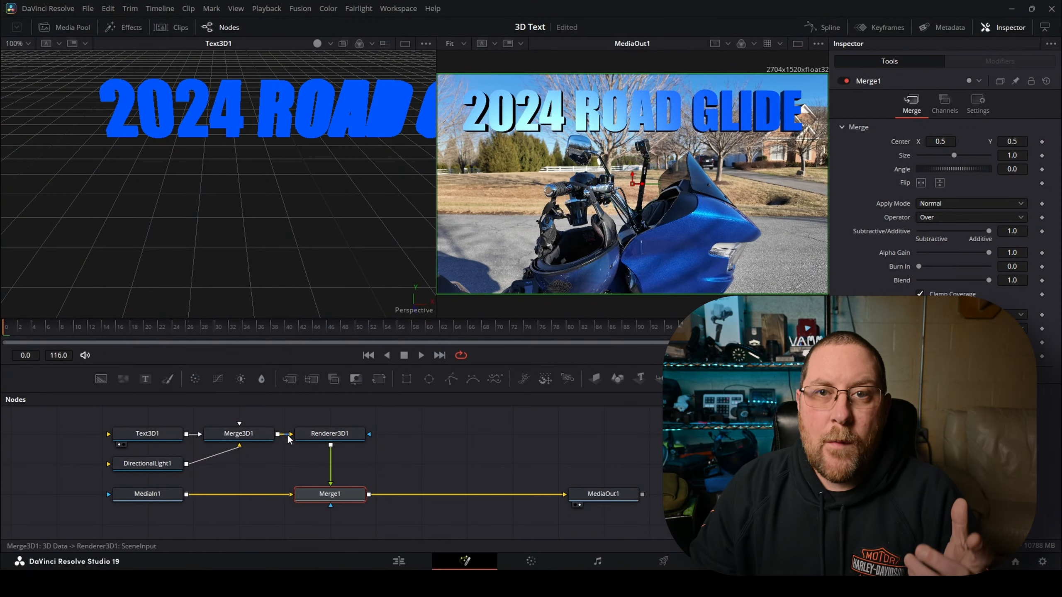
# - Delete the Merge1 node that composites the rendered text over the footage
pyautogui.moveTo(297, 427)
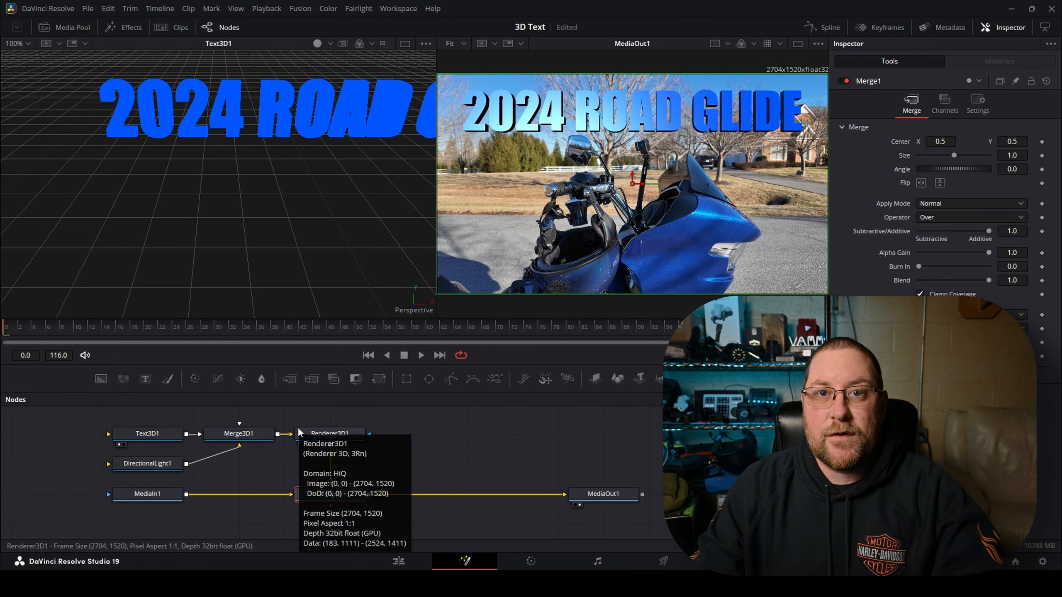
pyautogui.moveTo(330, 444); pyautogui.dragTo(349, 494)
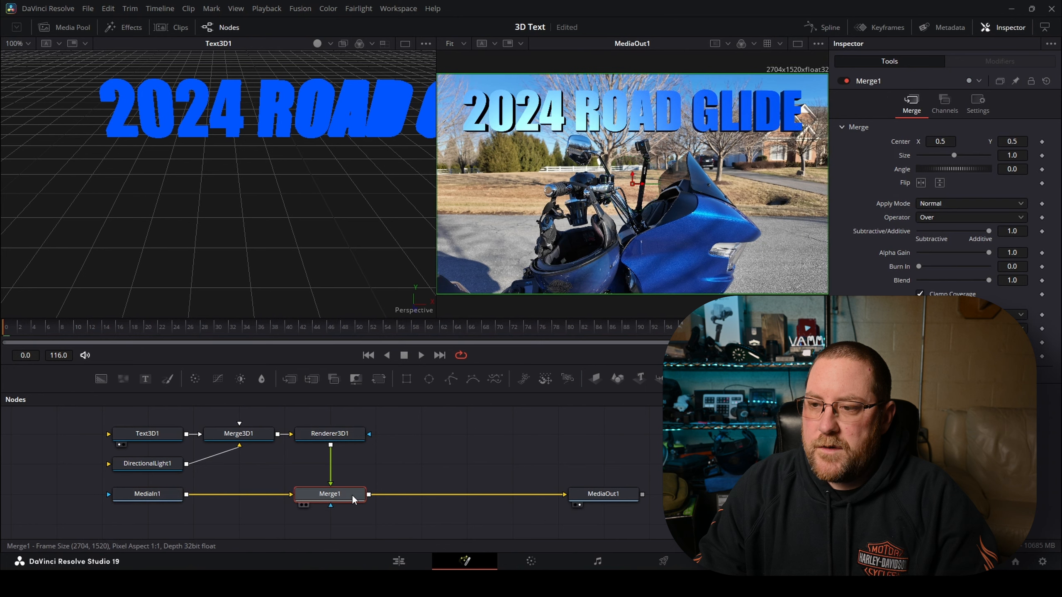
pyautogui.press('Delete')
# - Insert a Planar Tracker node after MediaIn1 and set its tracker to Hybrid Point/Area
pyautogui.click(180, 490)
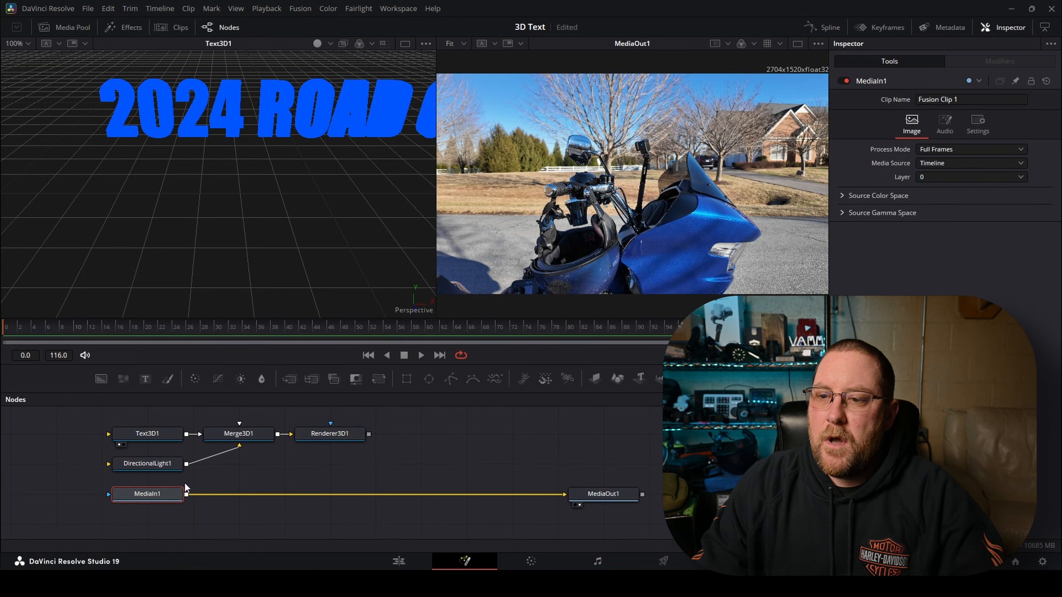
pyautogui.hotkey('shift', 'space')
pyautogui.write('plan')
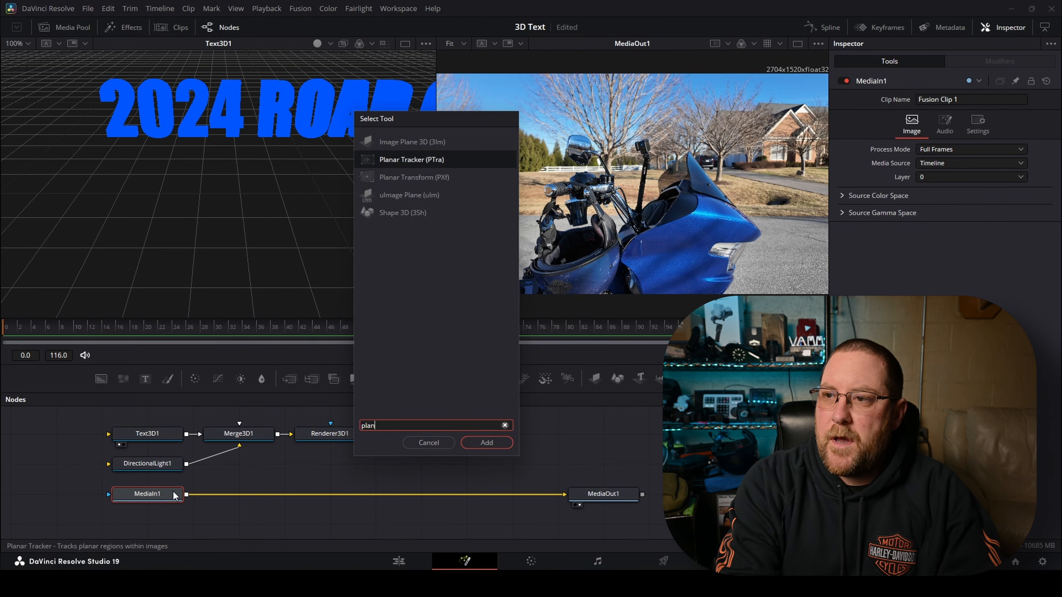
pyautogui.press('Return')
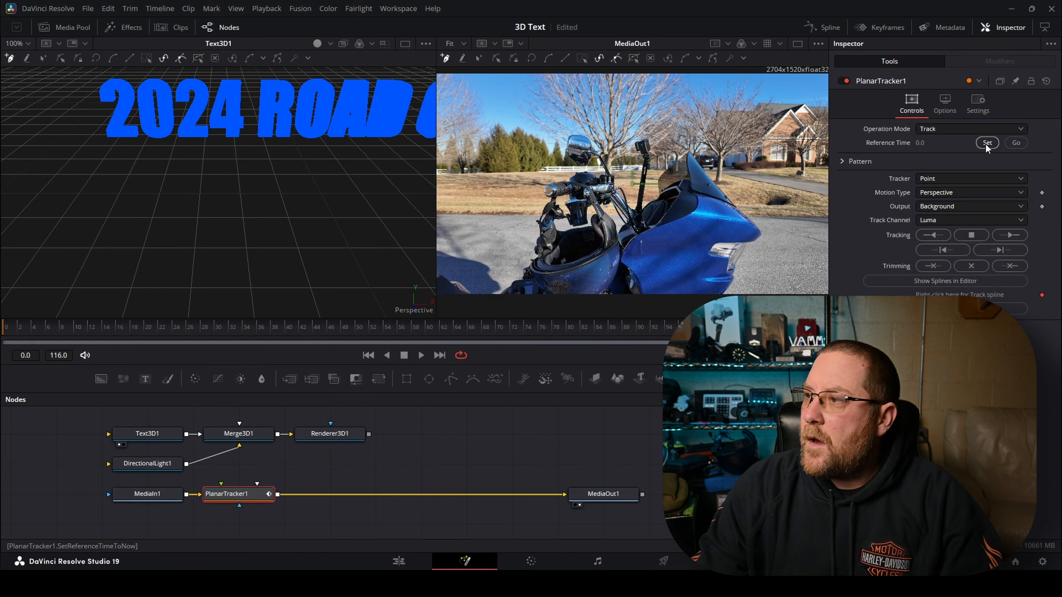
pyautogui.click(962, 184)
pyautogui.click(957, 208)
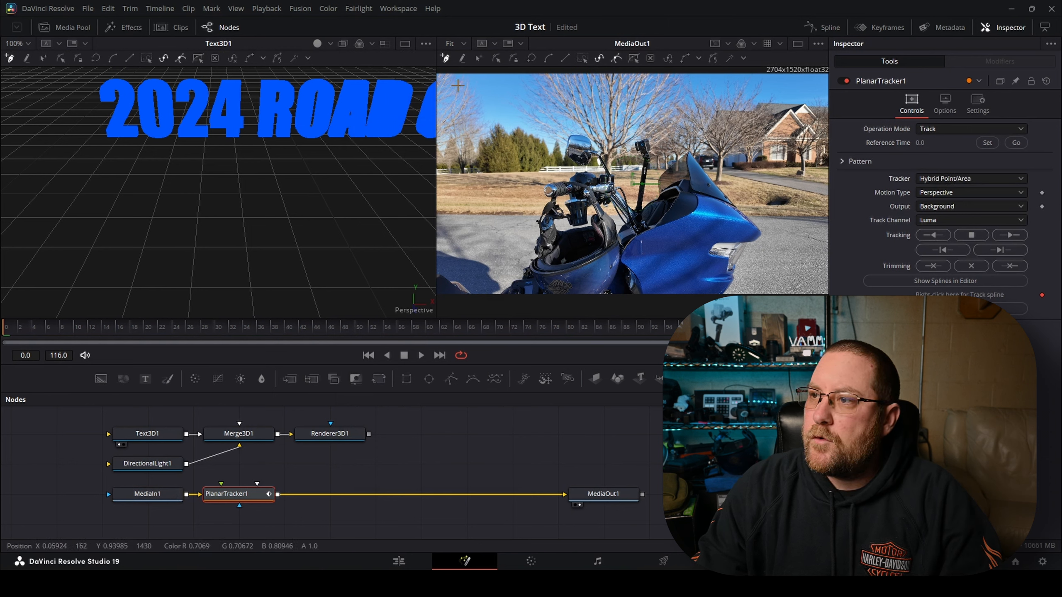
# - Outline the sky and treetops across the upper part of the footage with a closed four-sided shape and track it forward
pyautogui.click(822, 78)
pyautogui.click(820, 118)
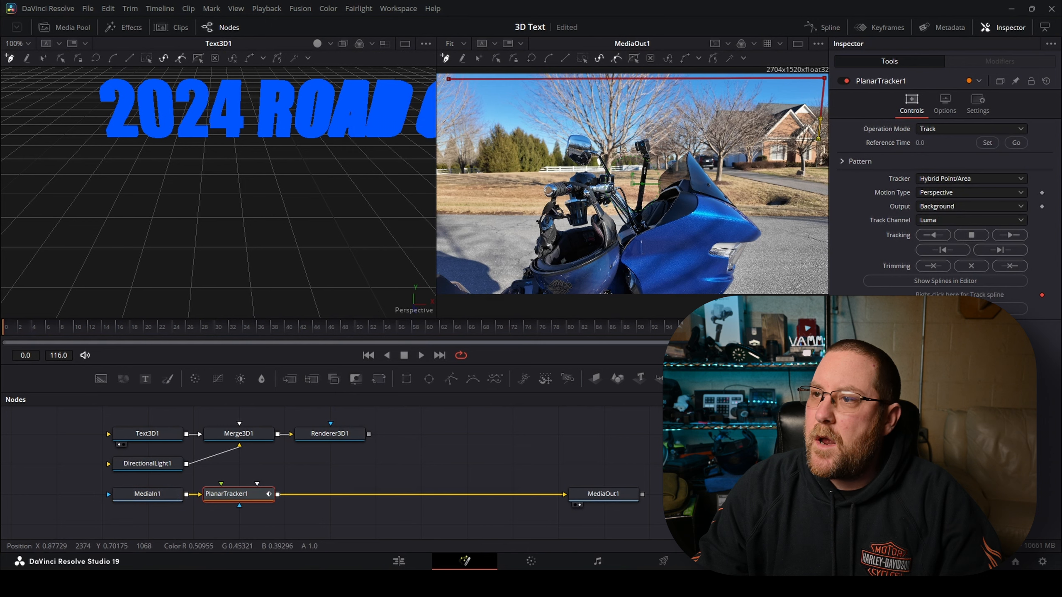
pyautogui.click(818, 138)
pyautogui.click(569, 141)
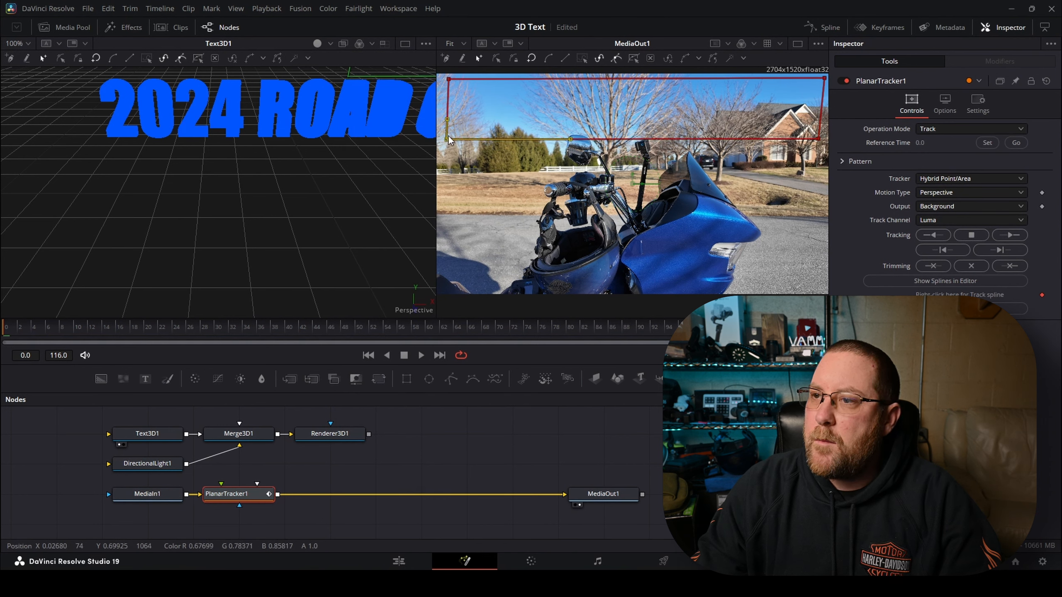
pyautogui.moveTo(817, 140); pyautogui.dragTo(824, 134)
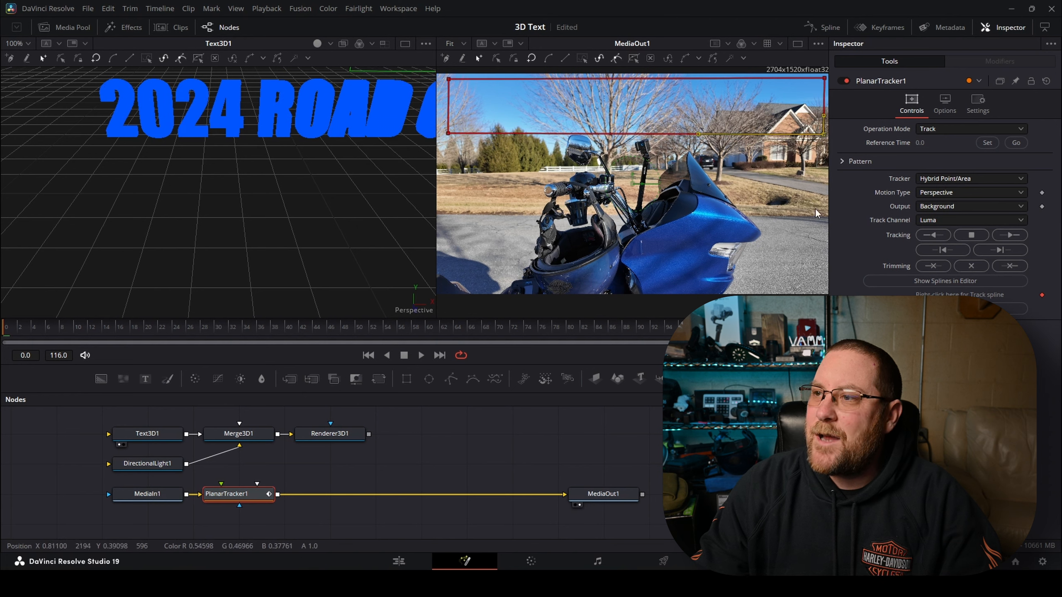
pyautogui.click(1016, 236)
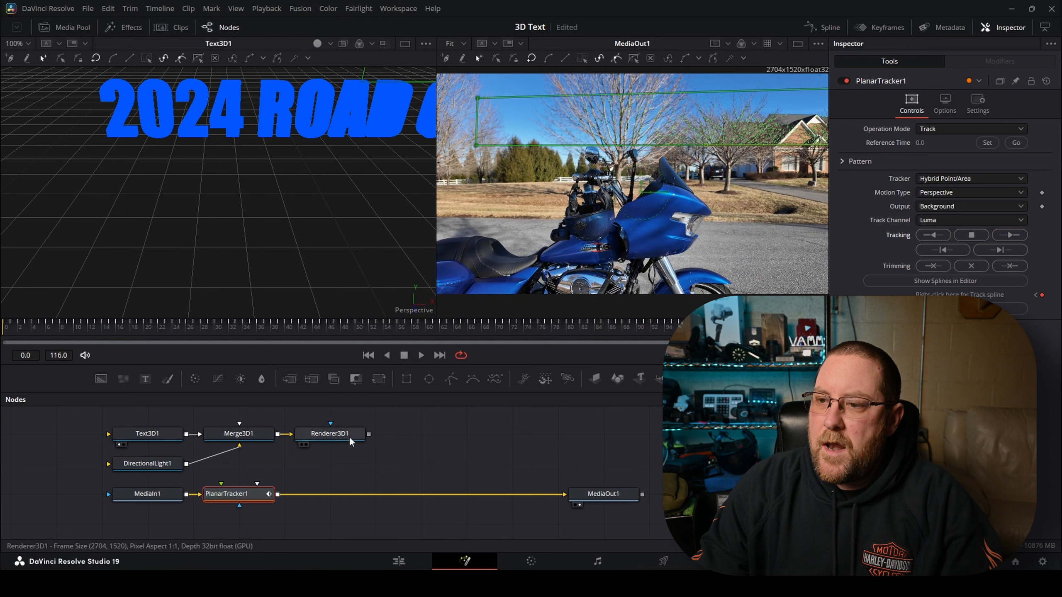
# - Connect Renderer3D1's output to PlanarTracker1's corner pin input and set the tracker's operation mode to Corner Pin
pyautogui.moveTo(367, 434); pyautogui.dragTo(267, 456)
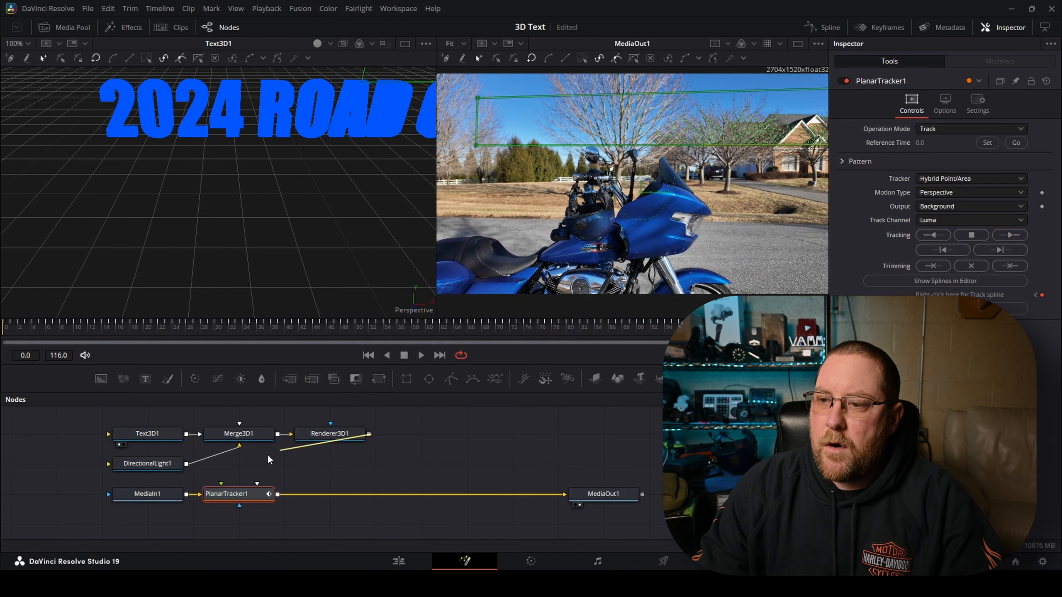
pyautogui.moveTo(217, 484); pyautogui.dragTo(218, 484)
pyautogui.click(941, 129)
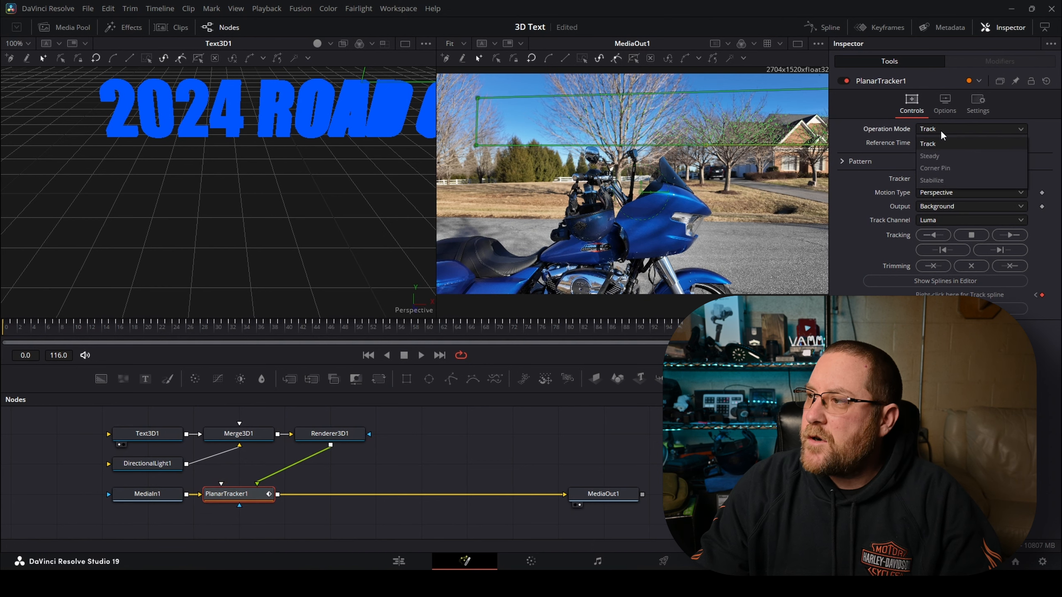
pyautogui.click(940, 169)
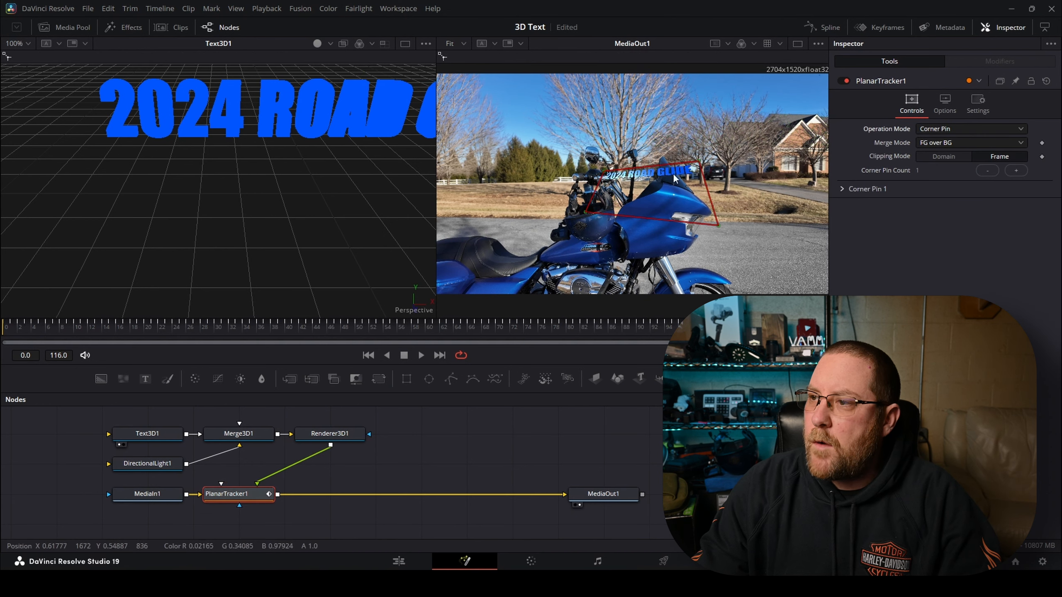
# - Spread the four corner pins into a rectangle spanning the frame's width, from near its upper edge to below the tree line
pyautogui.moveTo(599, 173); pyautogui.dragTo(446, 84)
pyautogui.moveTo(702, 166); pyautogui.dragTo(822, 84)
pyautogui.moveTo(720, 229); pyautogui.dragTo(821, 212)
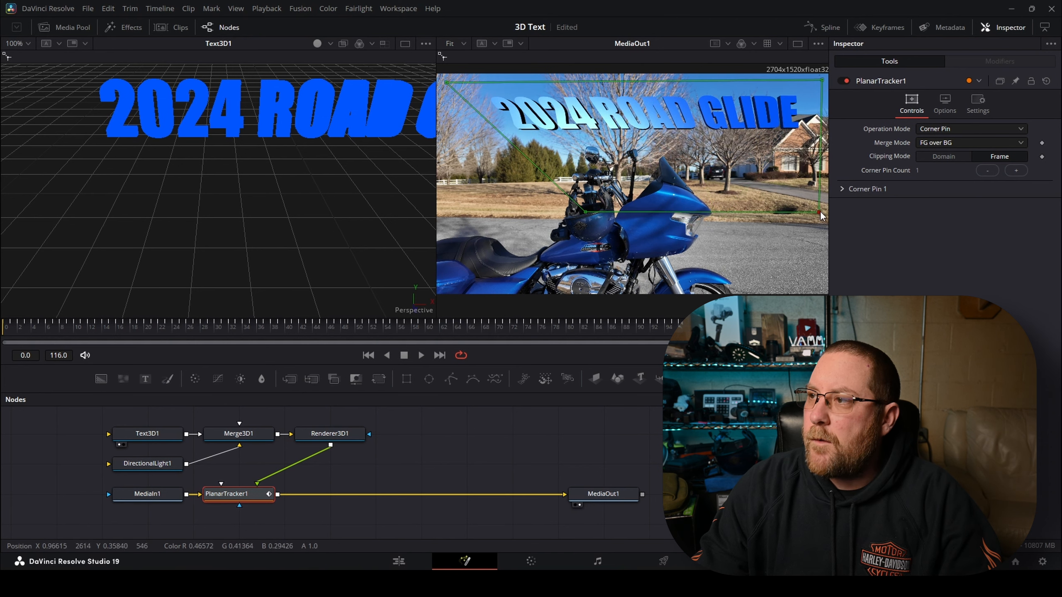
pyautogui.moveTo(585, 212); pyautogui.dragTo(444, 216)
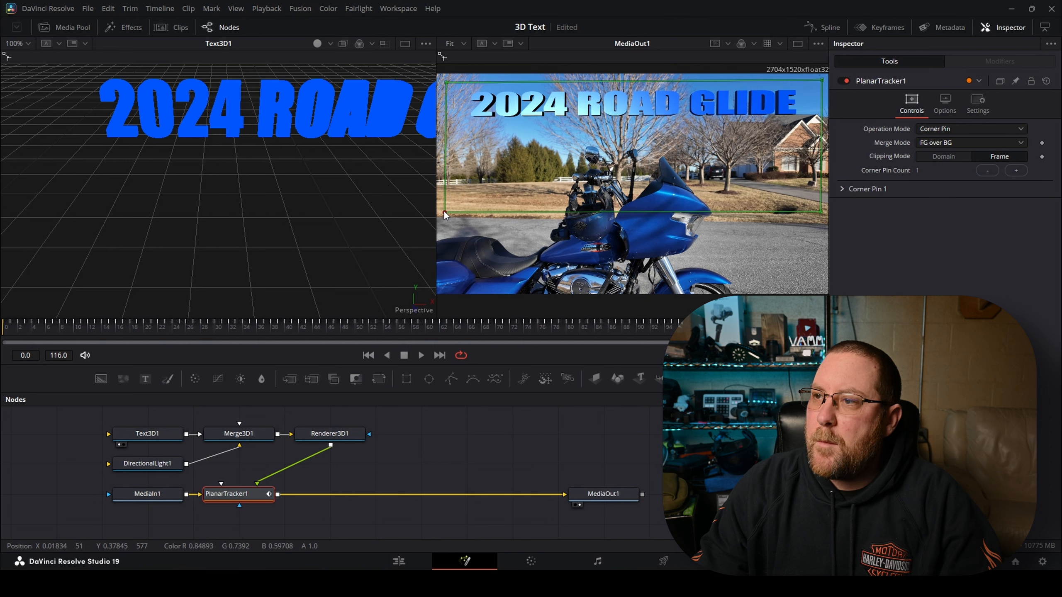
# - Set the 3D text's size to 0.62, return to the first frame, and switch to the Edit page
pyautogui.click(153, 435)
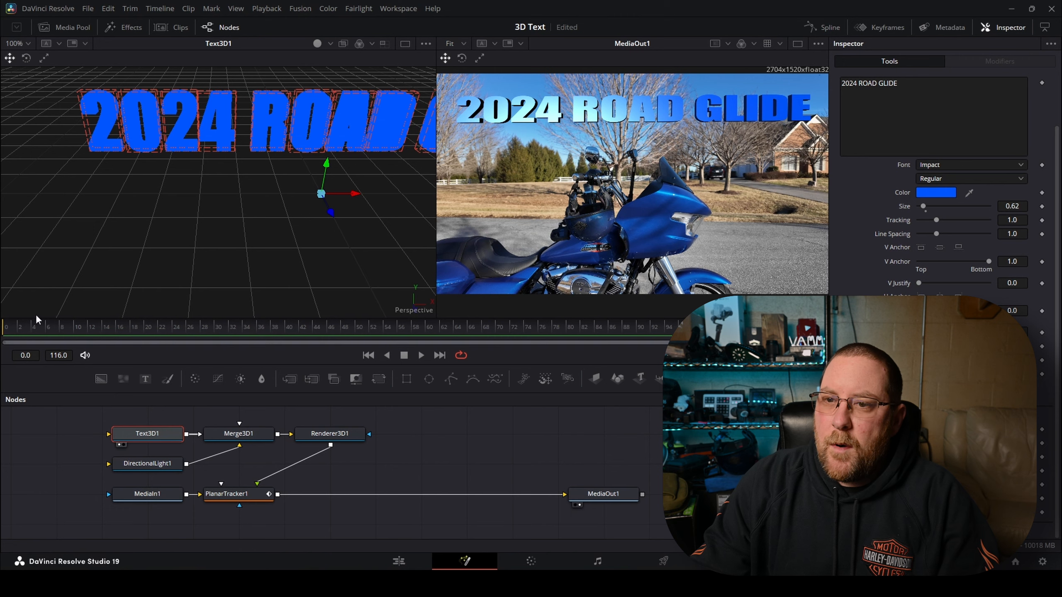
pyautogui.click(6, 330)
pyautogui.moveTo(6, 331); pyautogui.dragTo(6, 356)
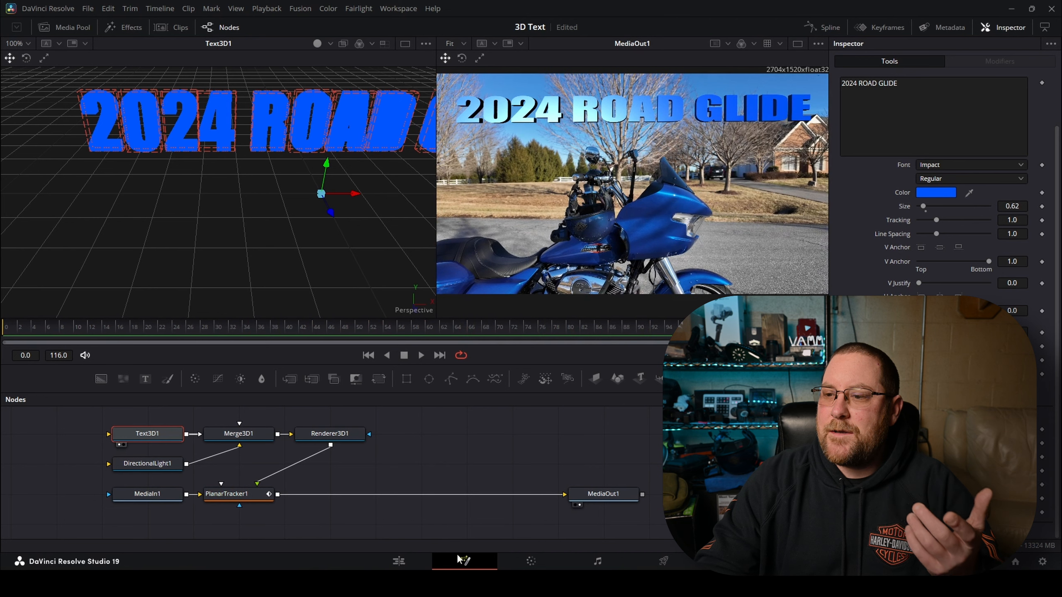
pyautogui.click(397, 562)
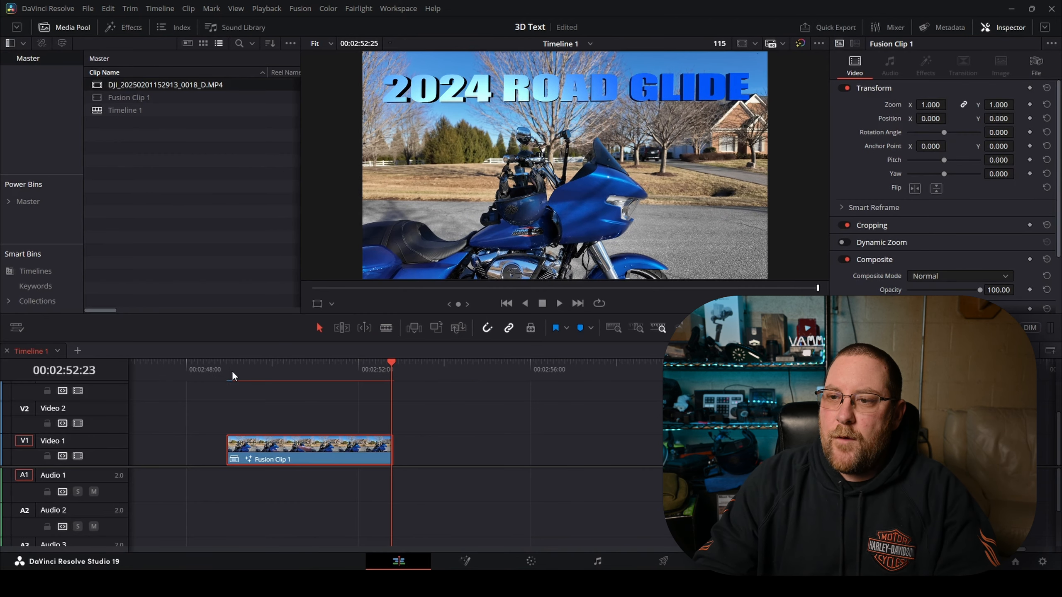